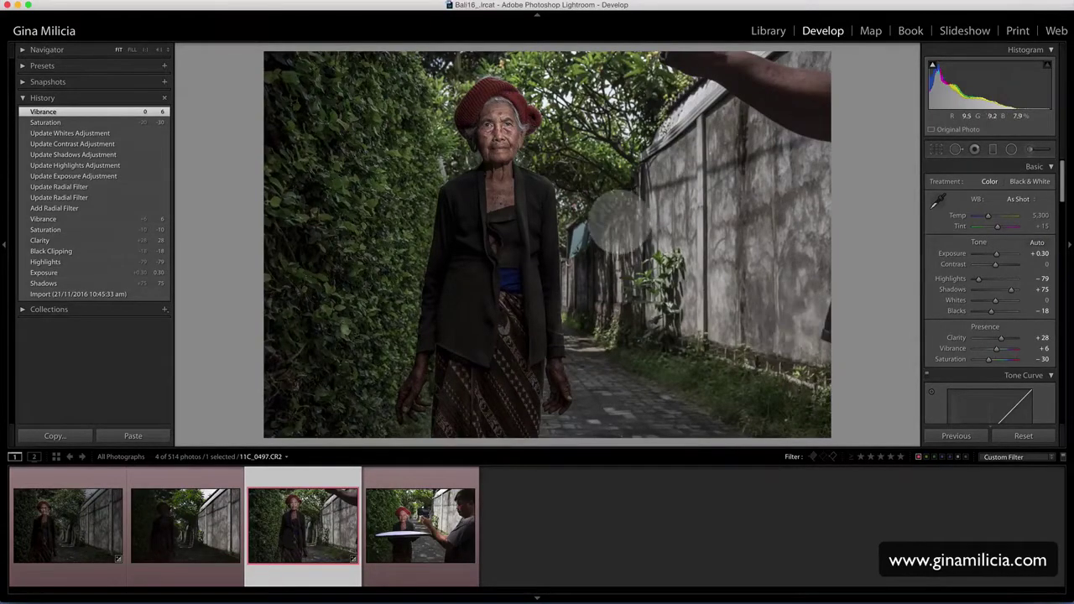
- Compare the edited, unedited and behind-the-scenes photos, ending on the dark unedited shot of the woman in the alley
left_click(403, 570)
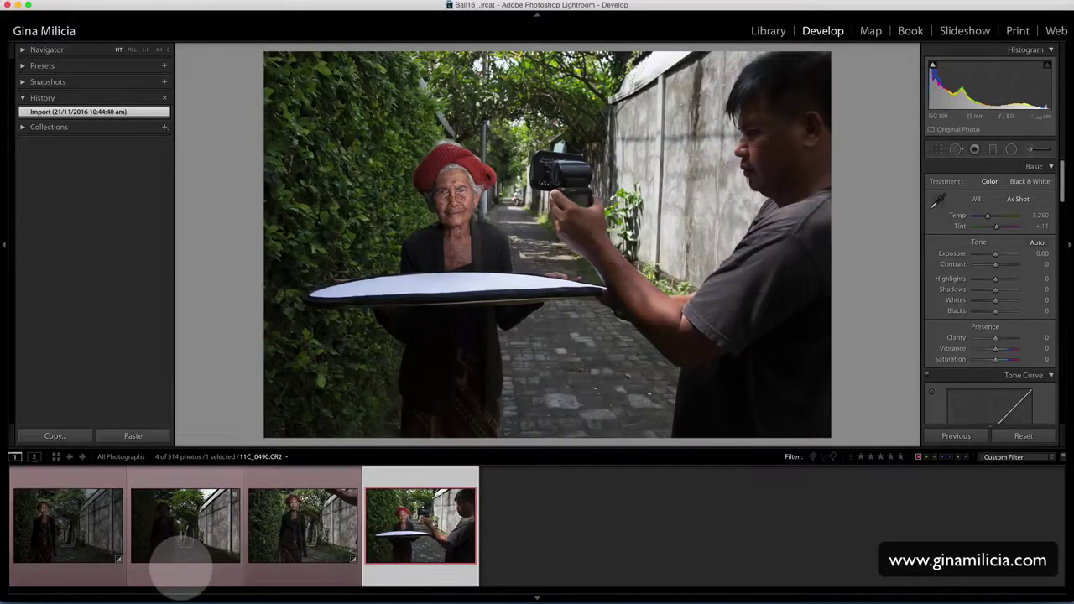
left_click(178, 562)
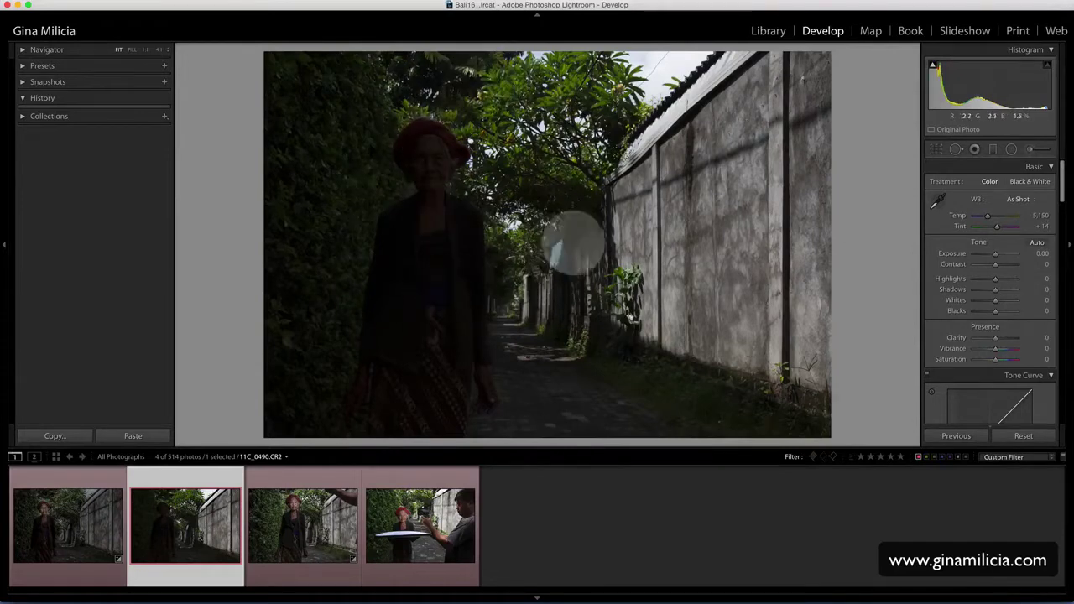
left_click(67, 569)
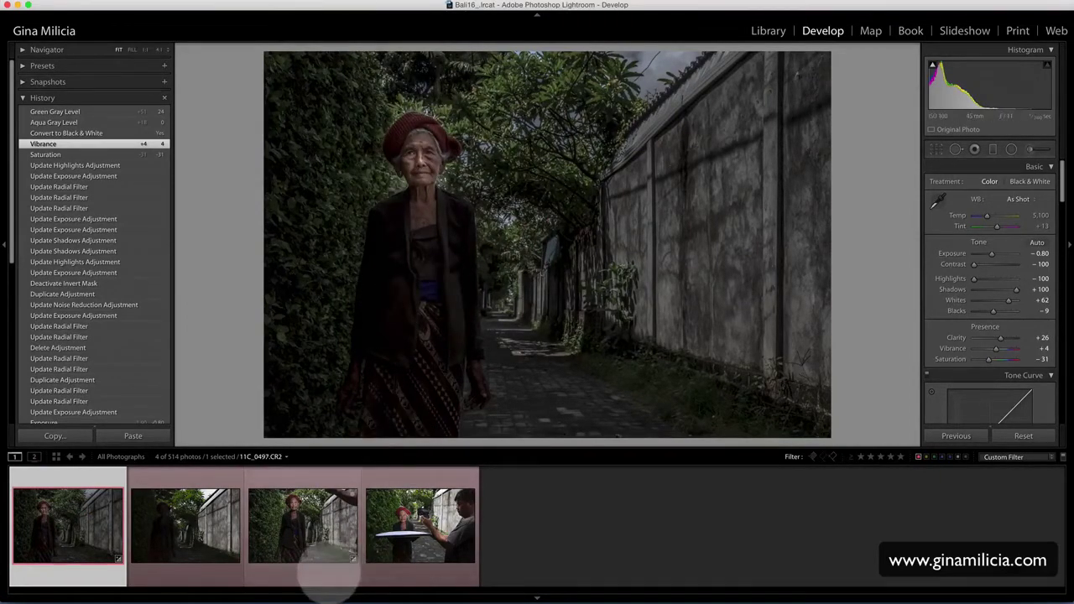
left_click(312, 561)
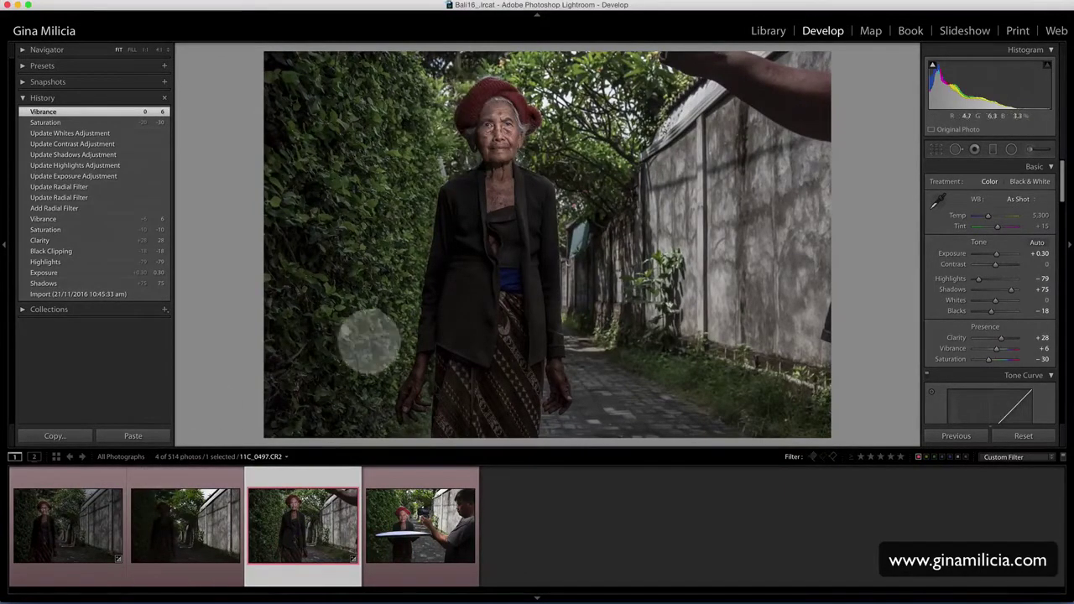
left_click(91, 569)
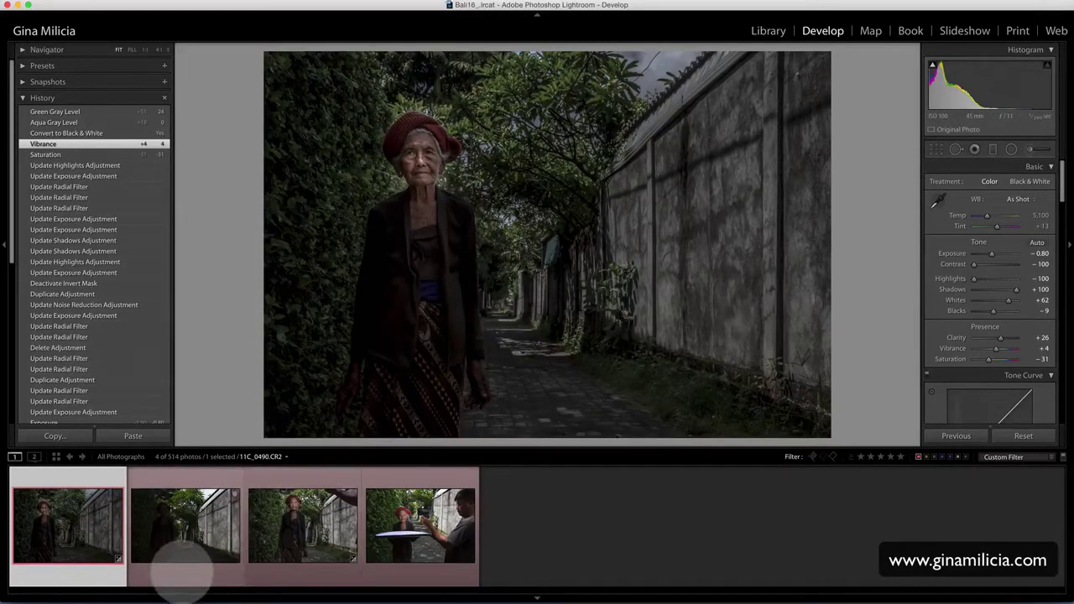
left_click(172, 571)
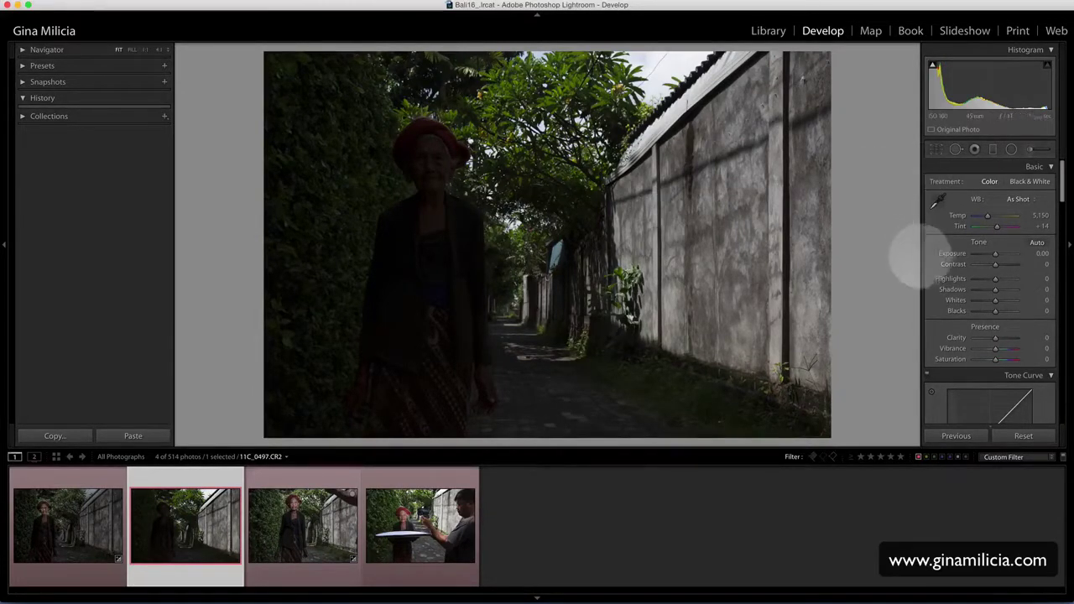
mouse_move(995, 253)
left_mouse_down()
mouse_move(1017, 253)
mouse_move(996, 253)
left_mouse_up()
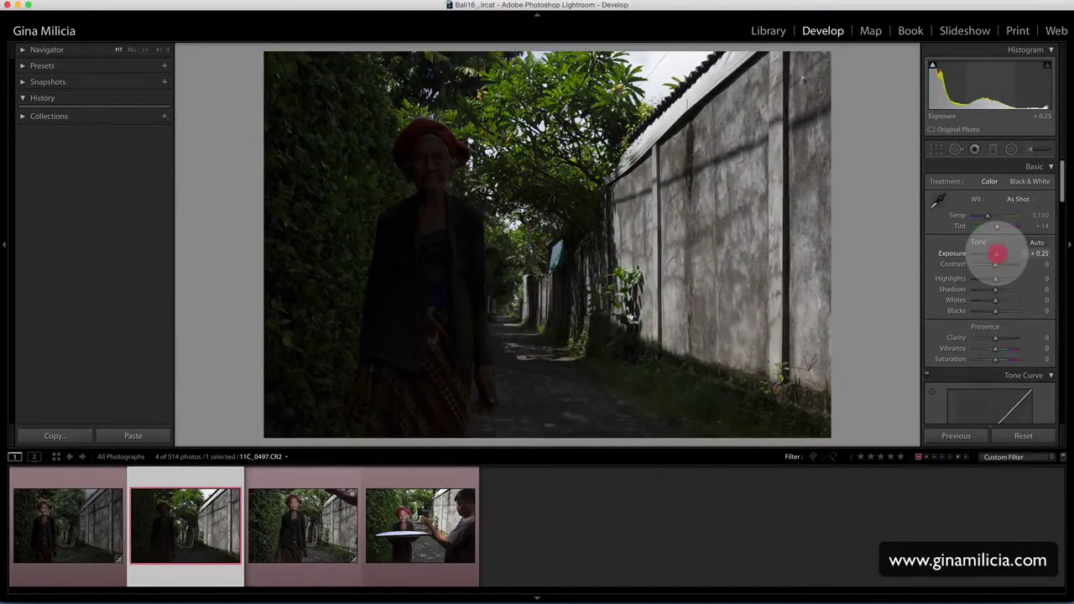
left_click_drag(996, 254, 1007, 253)
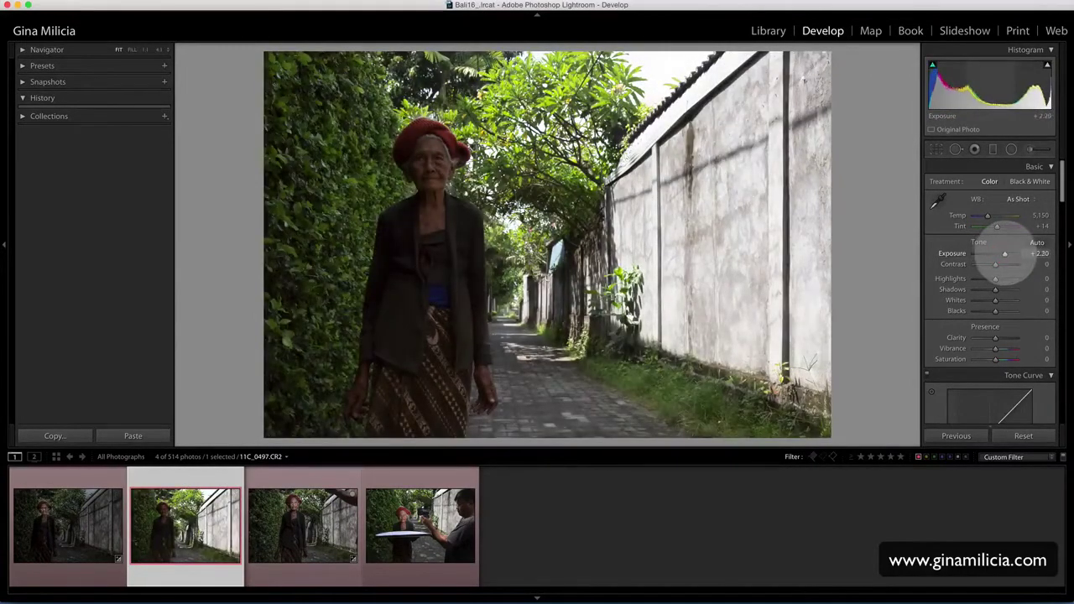
left_click_drag(1008, 254, 1013, 253)
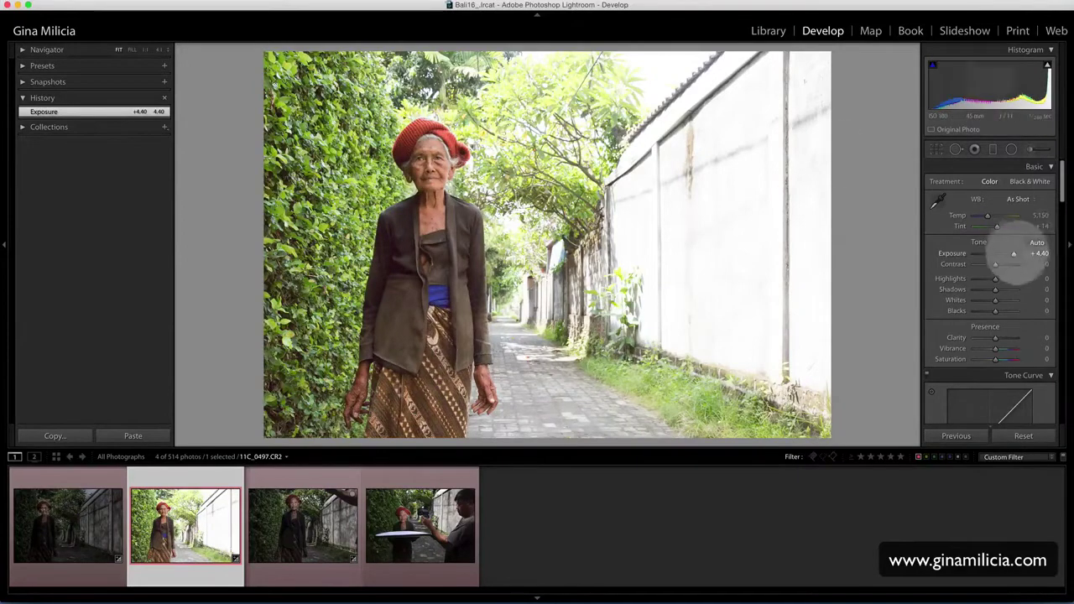
left_click(1017, 254)
left_click_drag(1016, 254, 1018, 252)
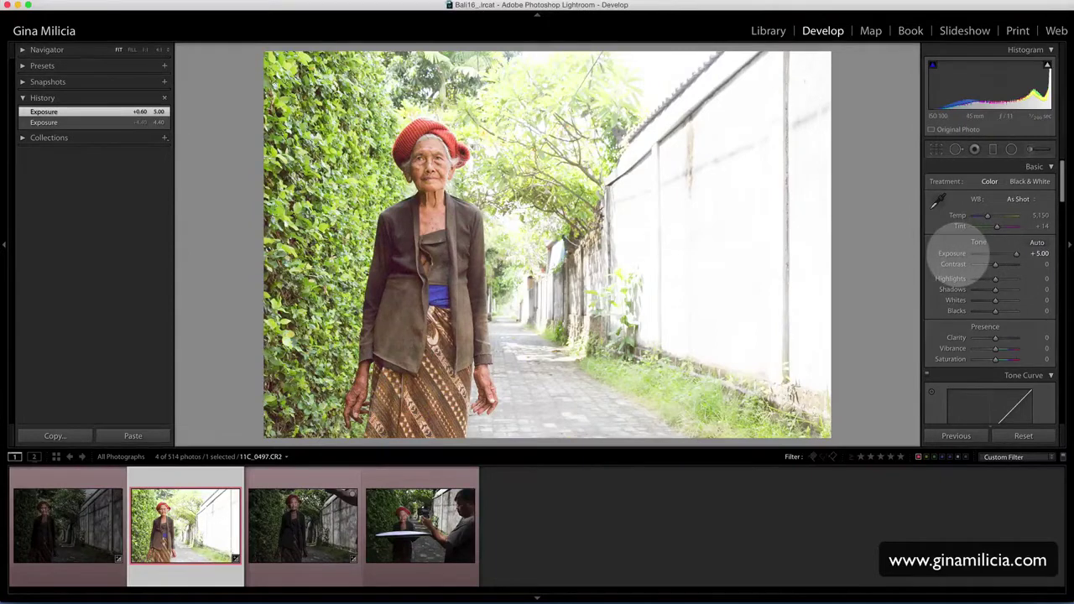
double_click(953, 253)
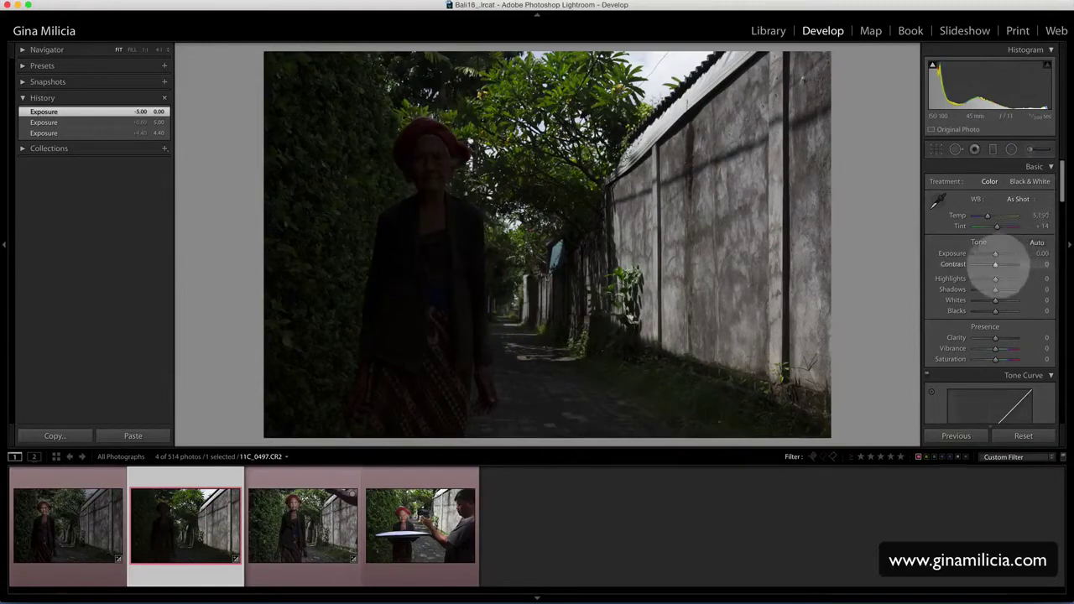
- Flatten the dark photo's tones with Contrast at -100 and Shadows at +100
left_click_drag(995, 264, 975, 264)
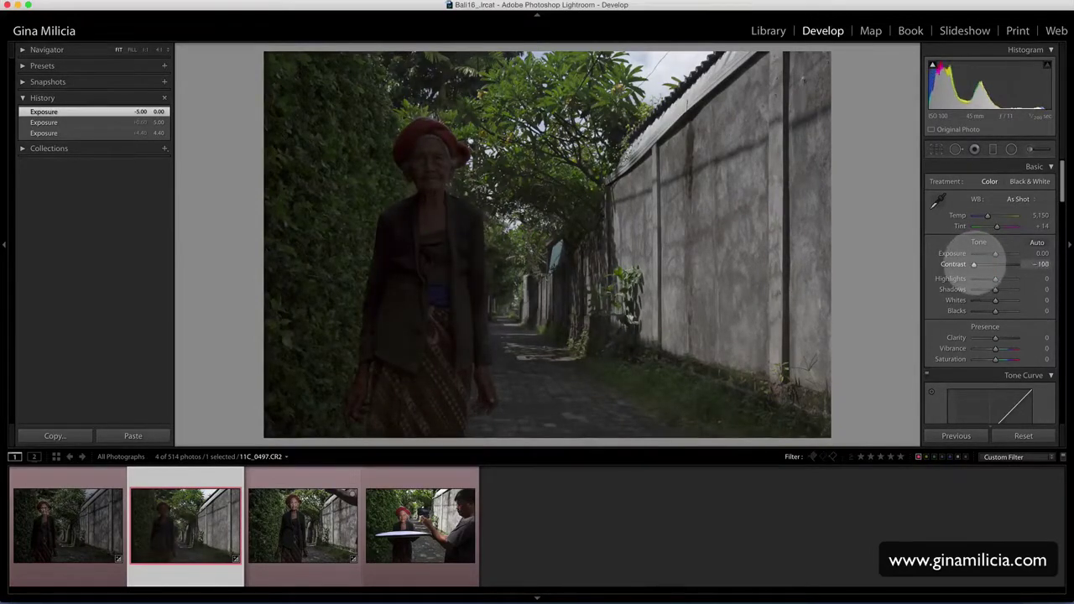
left_click(973, 263)
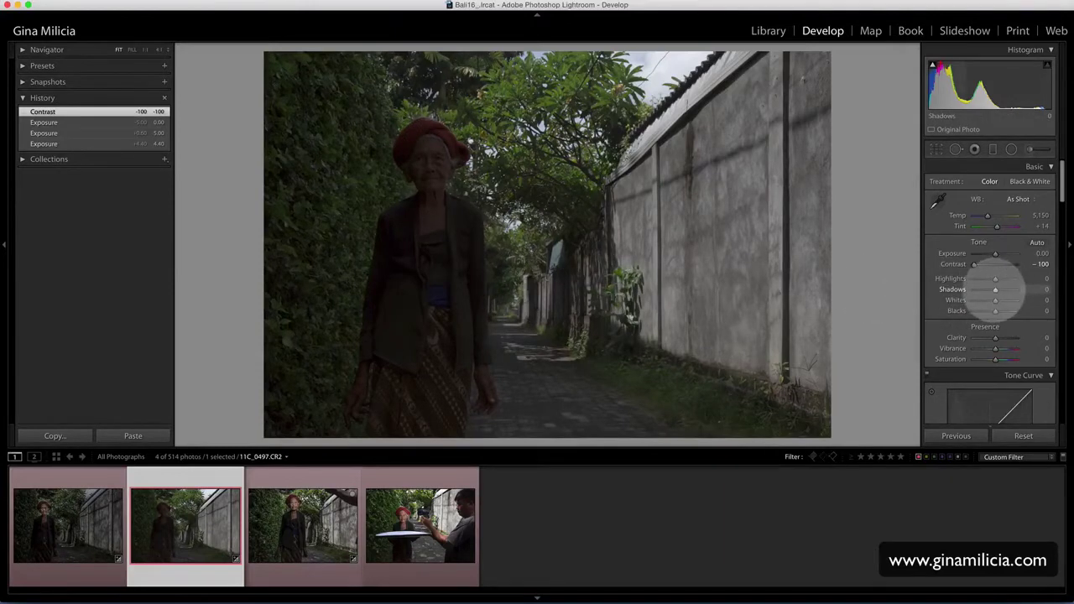
left_click_drag(995, 289, 1018, 290)
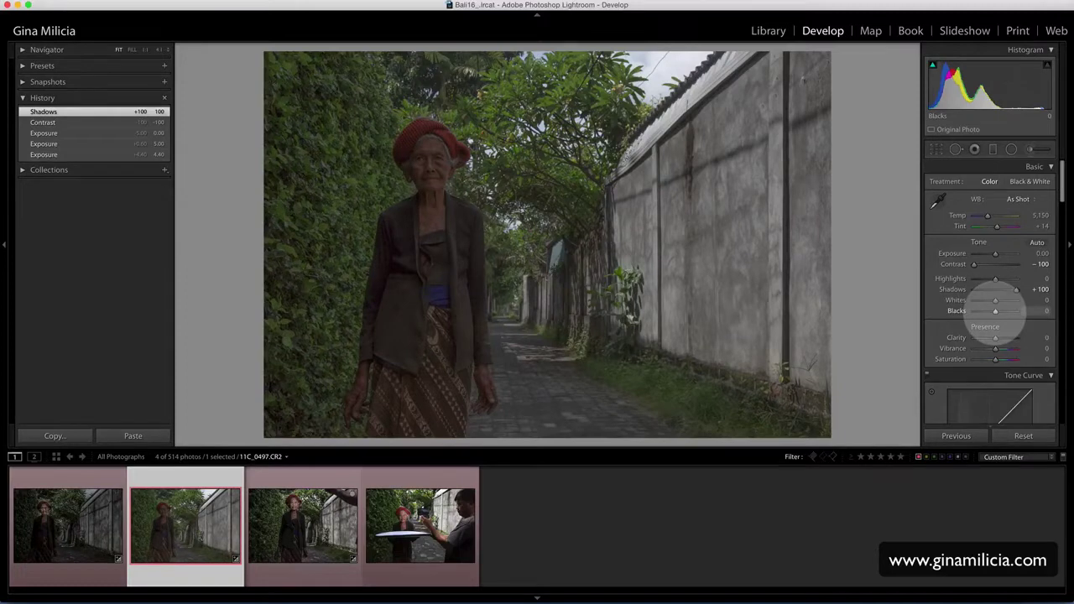
- Set Blacks to -10 and Whites to +28, using the clipping preview to judge both ends of the tonal range
left_click_drag(995, 310, 992, 312)
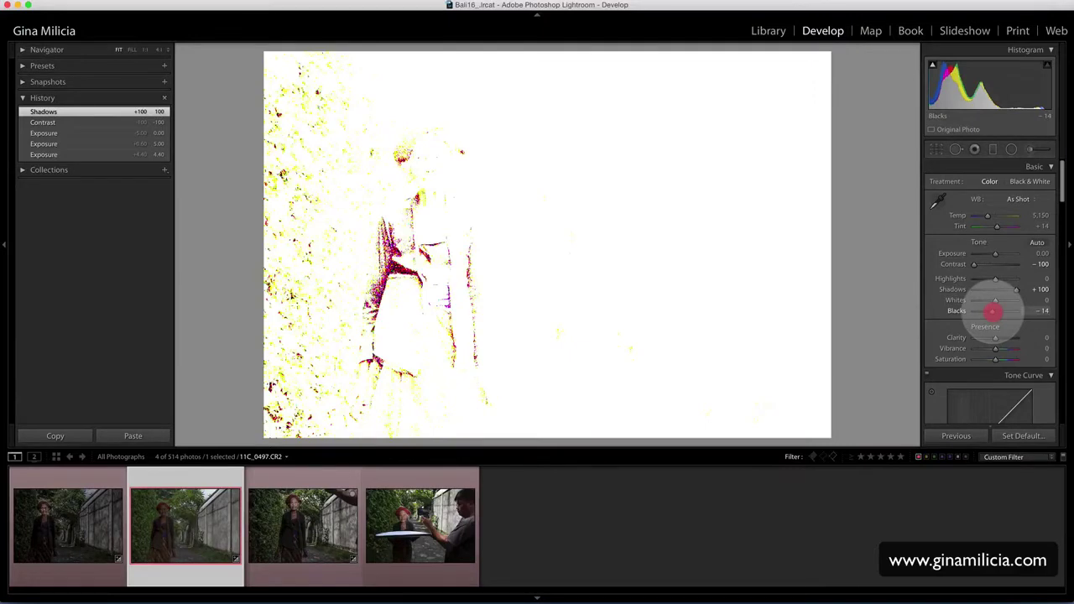
left_click_drag(992, 311, 992, 310)
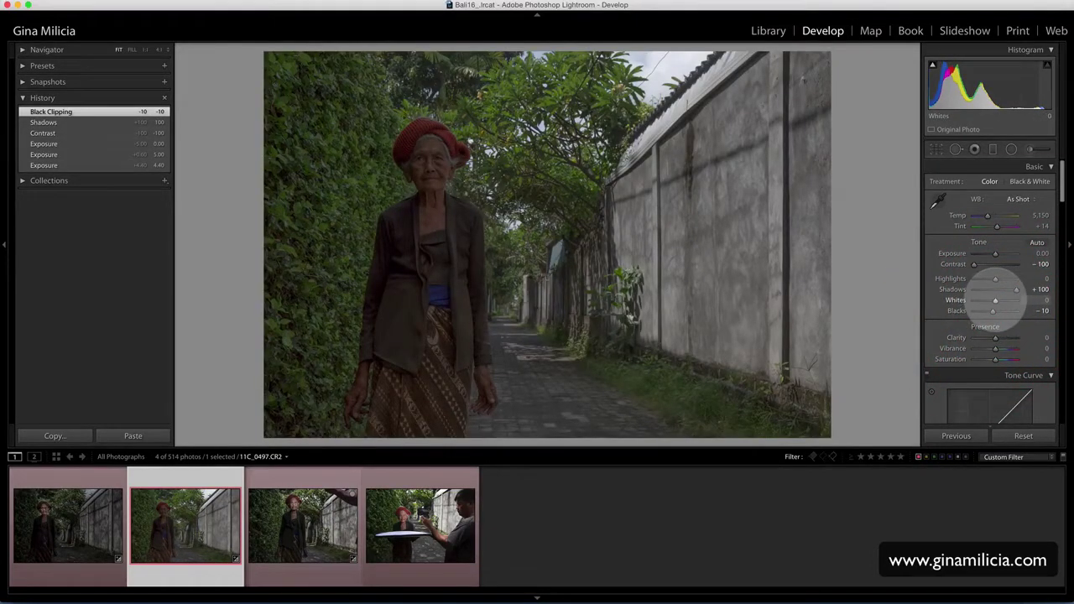
left_click(994, 301, "alt")
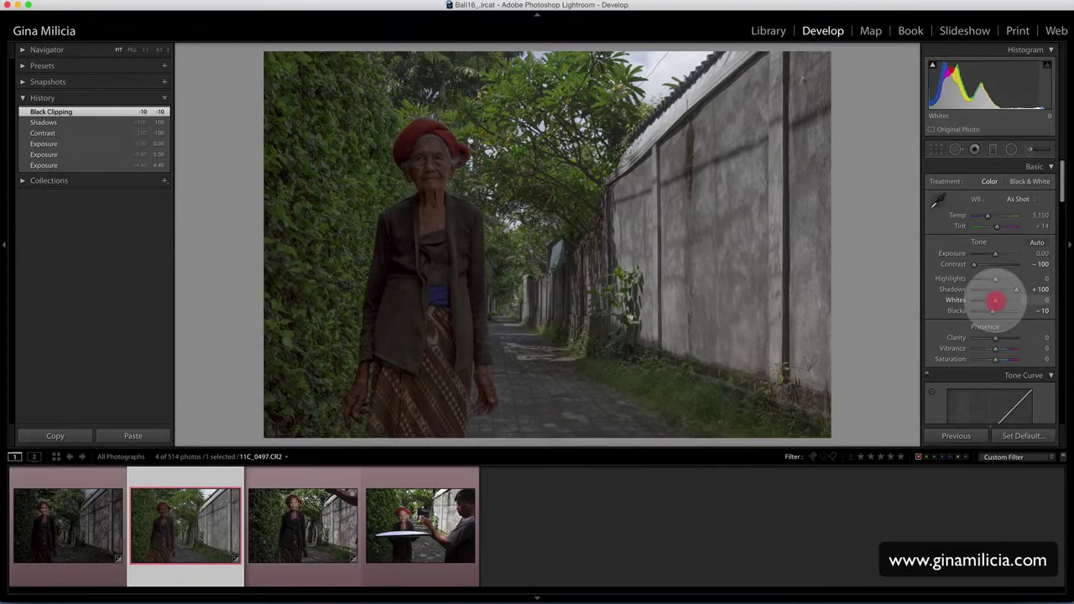
left_click(995, 301, "alt")
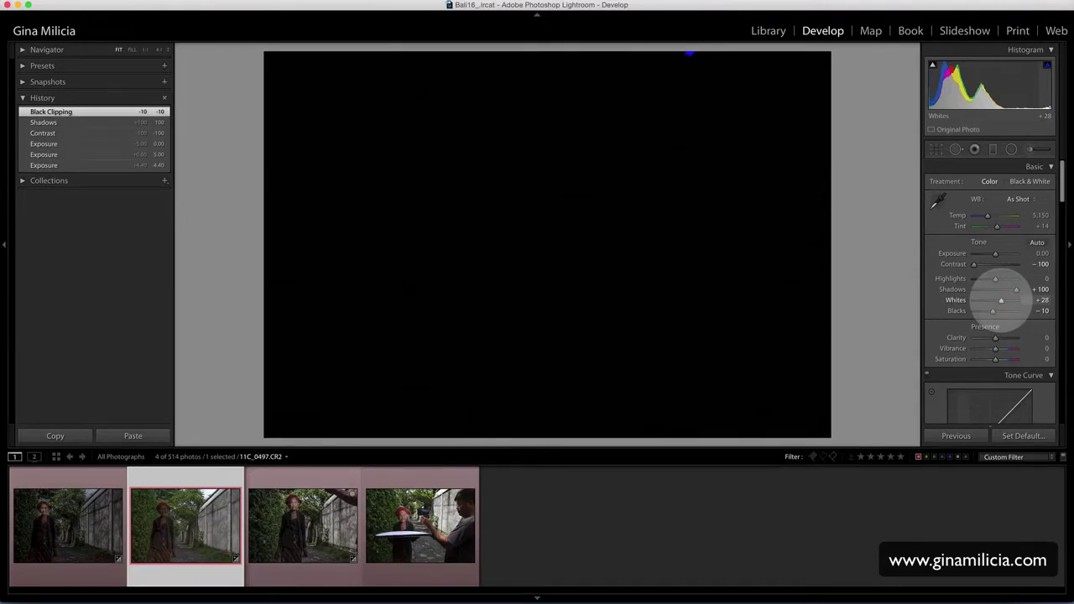
left_click(1002, 299, "alt")
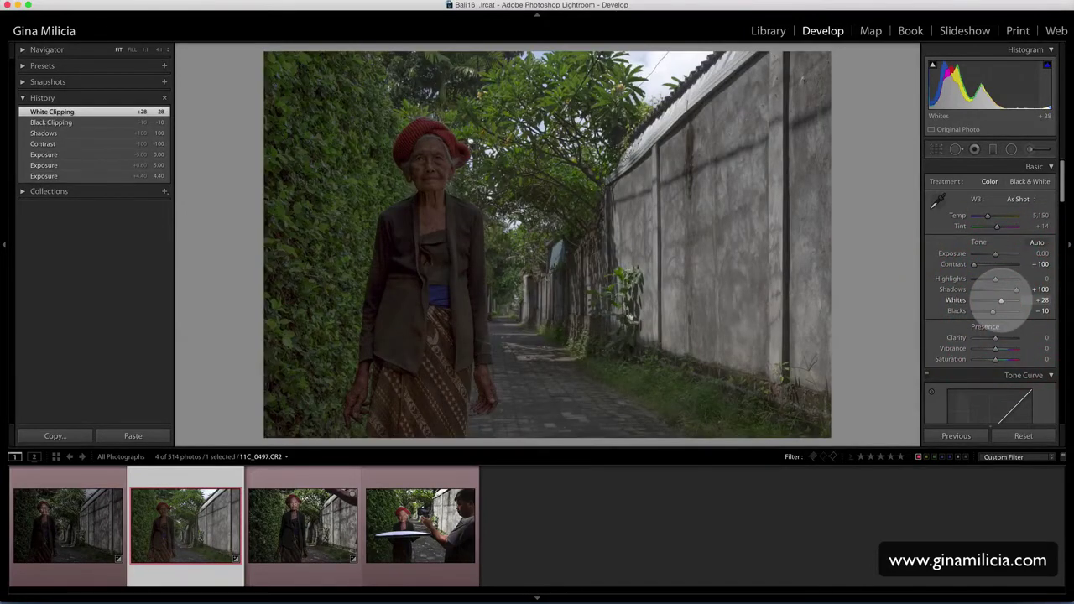
left_click(1001, 300, "alt")
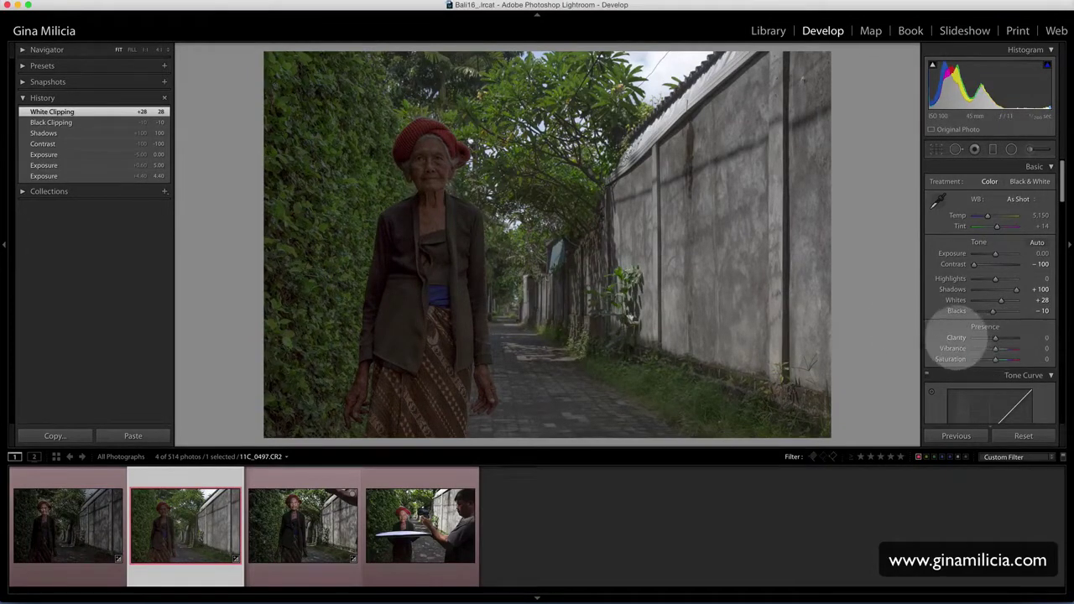
- Set Clarity to +21 and compare the photo with its unedited version
mouse_move(996, 337)
left_mouse_down()
mouse_move(1053, 345)
mouse_move(1000, 338)
left_mouse_up()
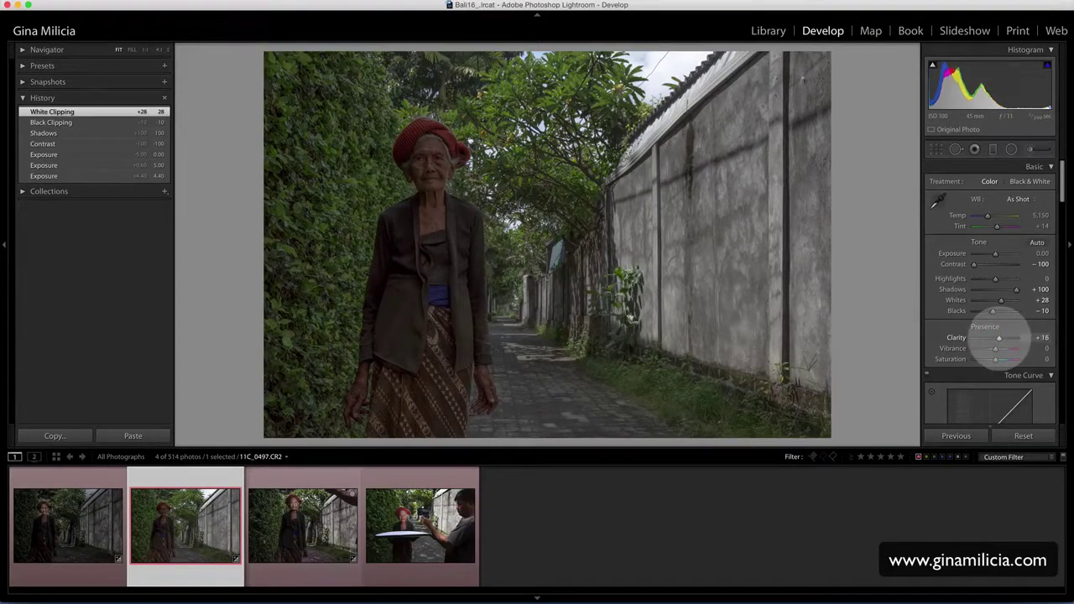
left_click_drag(999, 338, 1000, 338)
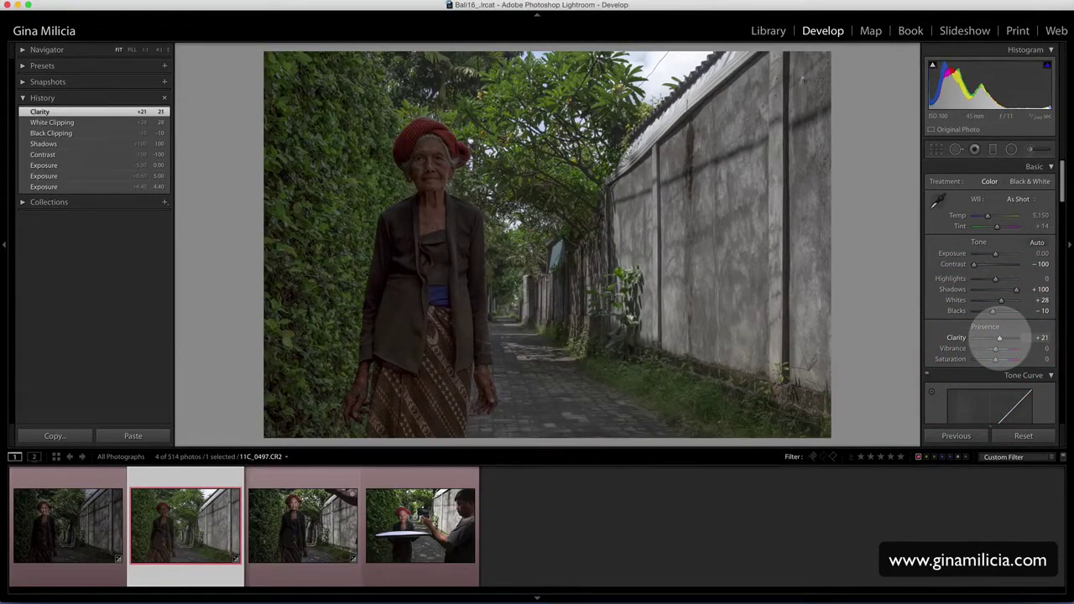
key("backslash")
key("backslash")
- Set Saturation to -12 and Vibrance to +11, and check the result against the before view
left_click_drag(995, 359, 993, 360)
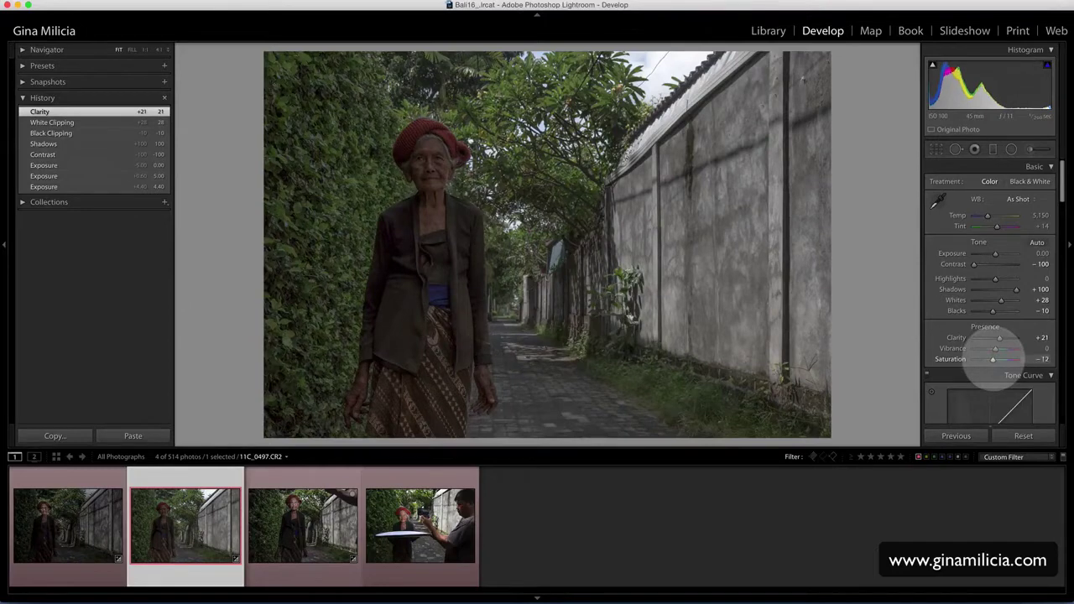
left_click_drag(996, 349, 997, 348)
key("backslash")
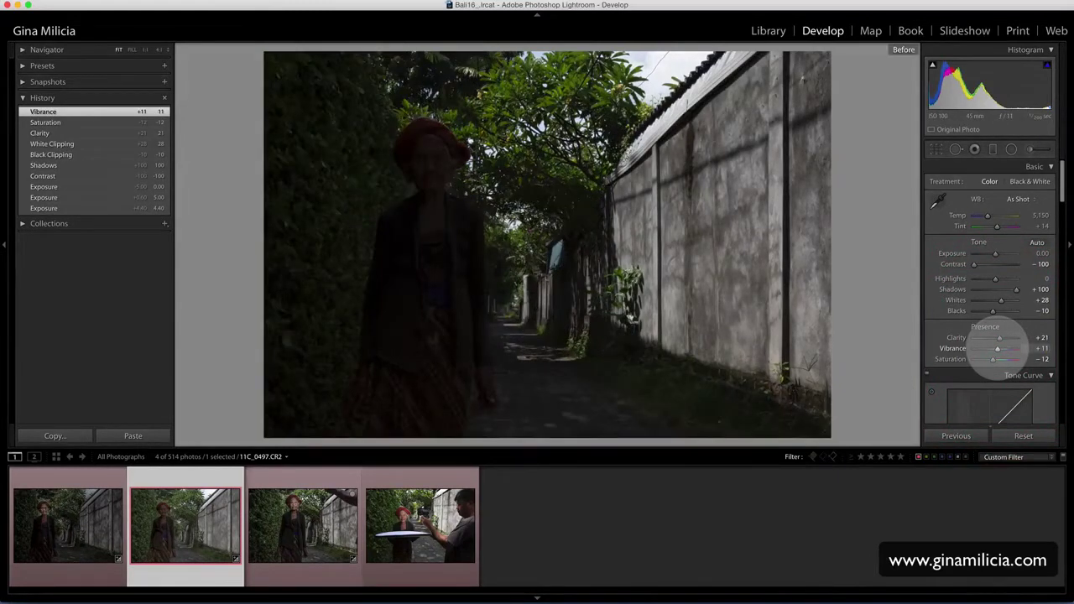
key("backslash")
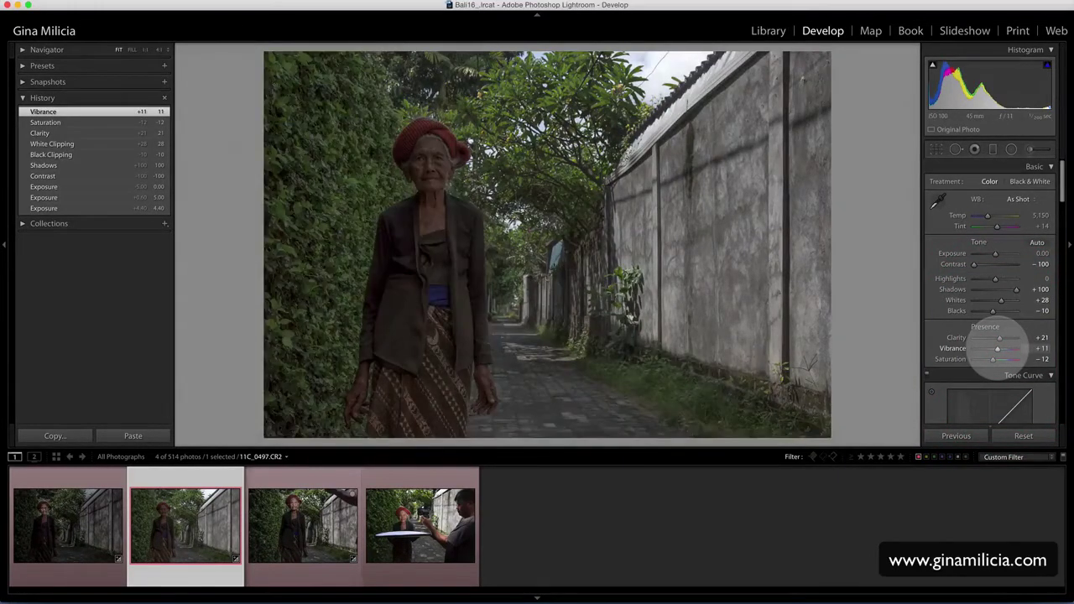
- Add an inverted-mask radial filter centred on the woman's face and set its Feather to 98
left_click(1011, 150)
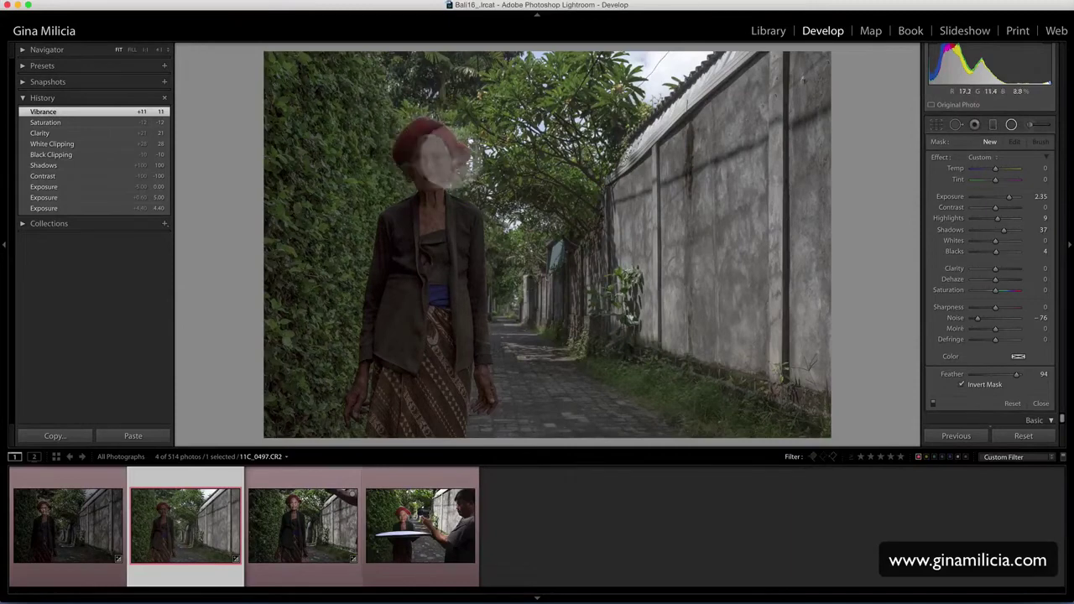
mouse_move(410, 147)
left_mouse_down()
mouse_move(420, 173)
mouse_move(439, 182)
mouse_move(415, 153)
mouse_move(429, 163)
left_mouse_up()
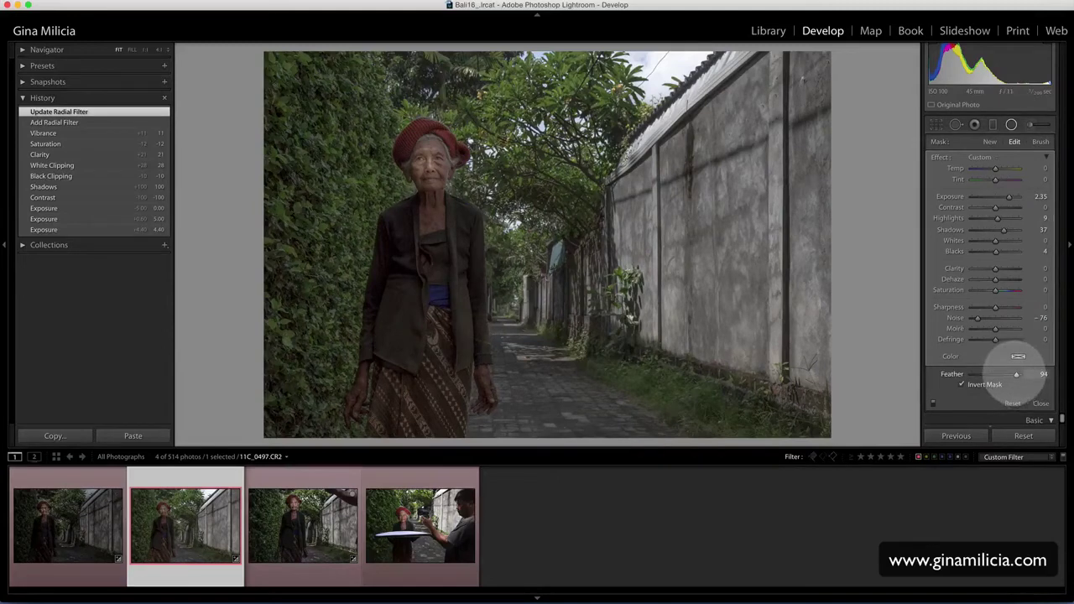
left_click_drag(1017, 374, 936, 366)
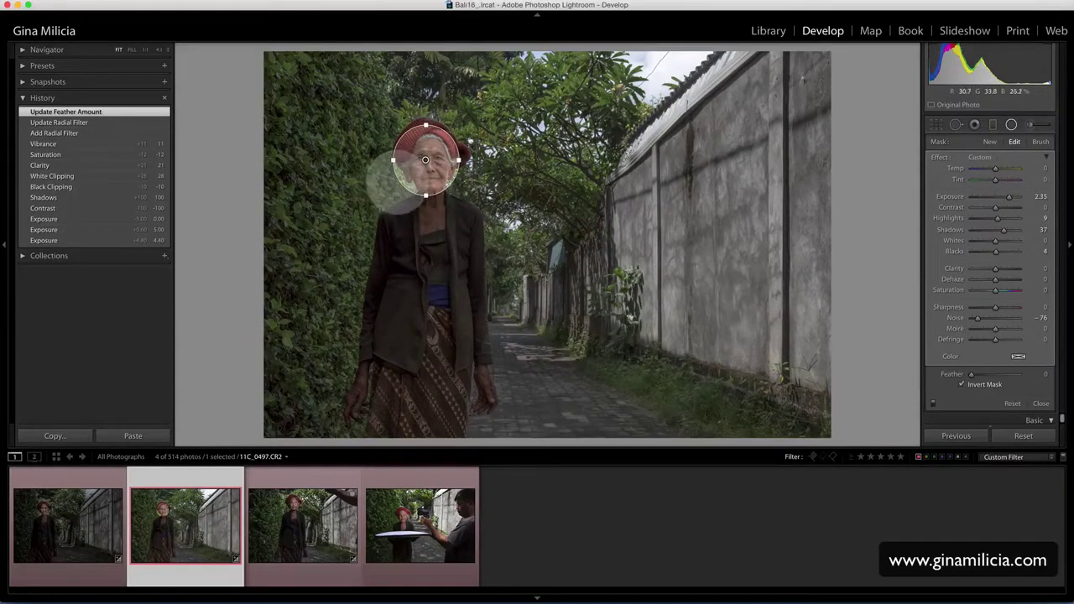
left_click_drag(426, 162, 429, 164)
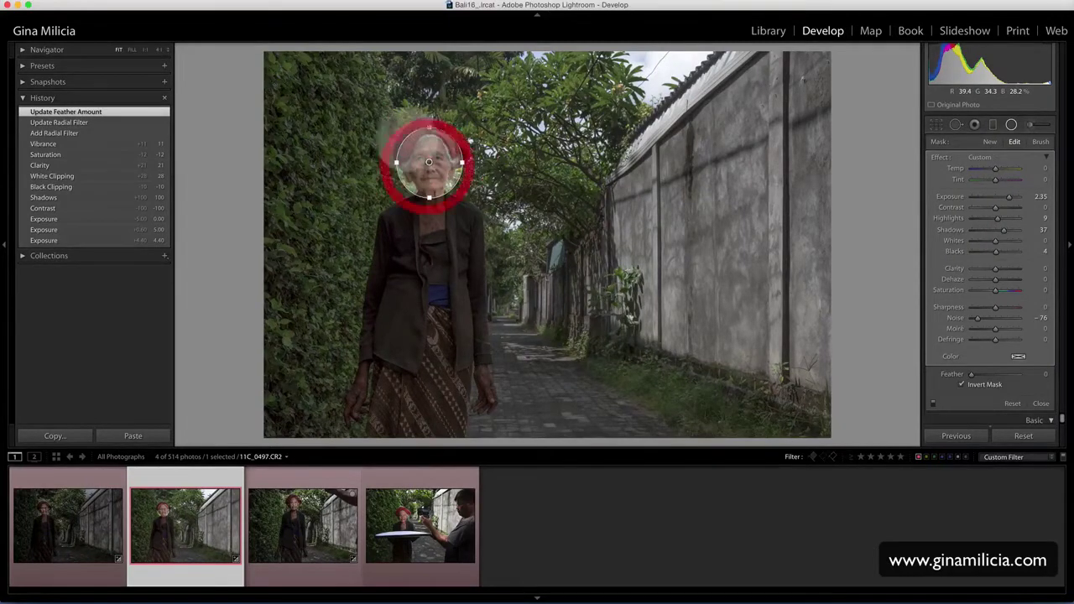
left_click_drag(971, 376, 1020, 372)
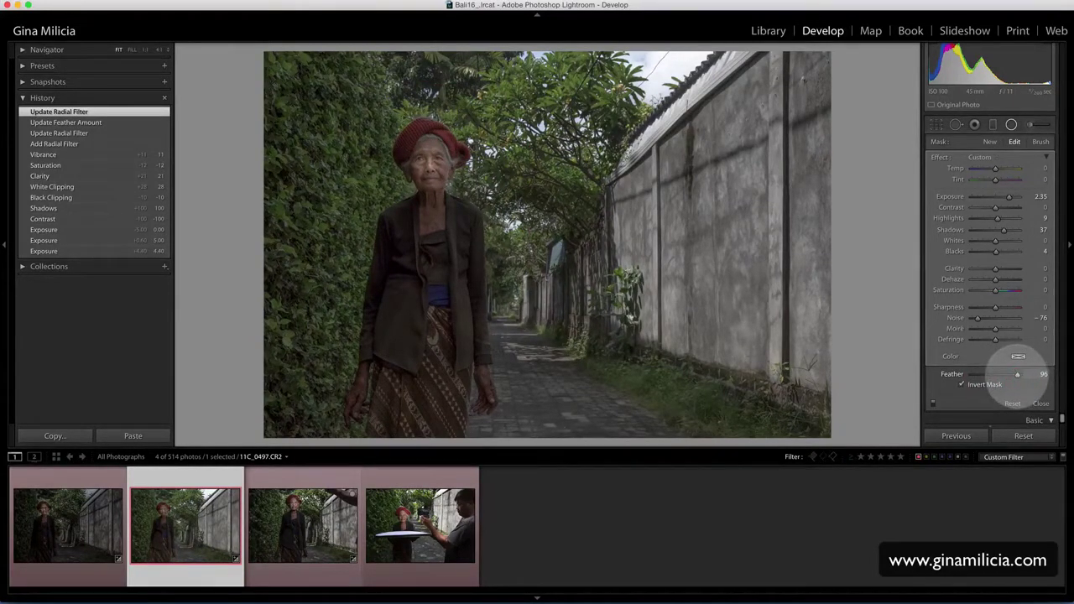
left_click(1018, 373)
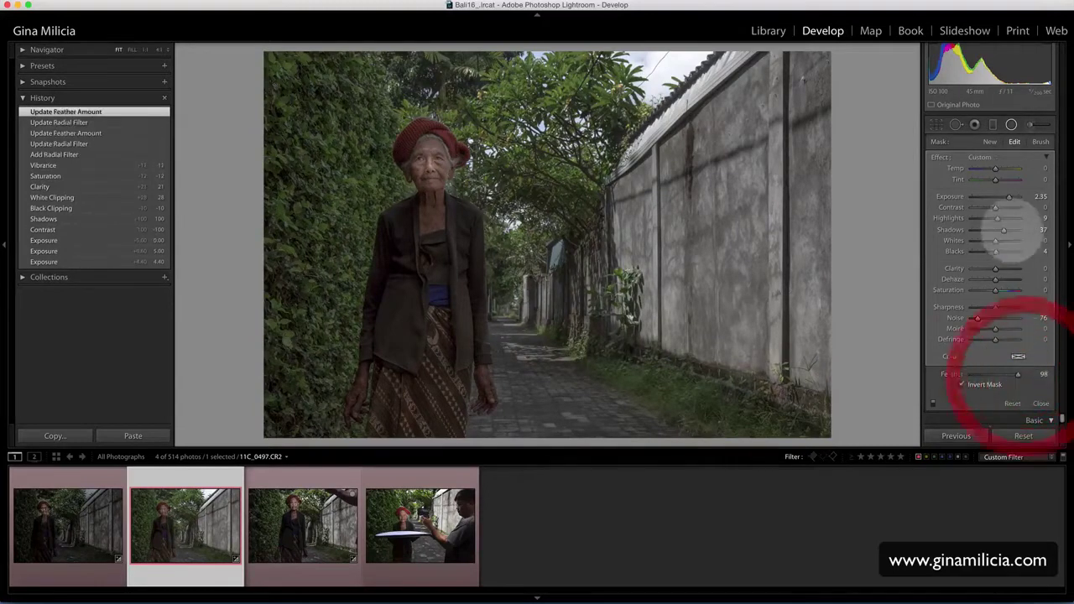
- Raise the radial filter's Exposure to 3.44 and stretch its ellipse vertically over the woman's face and neck
left_click_drag(1009, 196, 1019, 198)
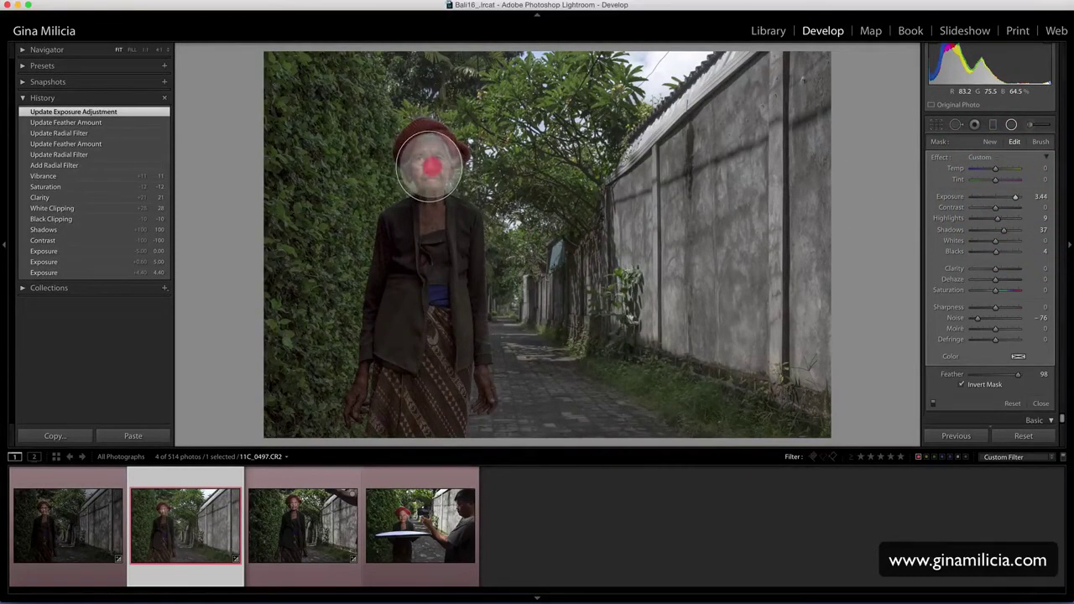
left_click_drag(431, 168, 429, 165)
left_click_drag(432, 124, 428, 123)
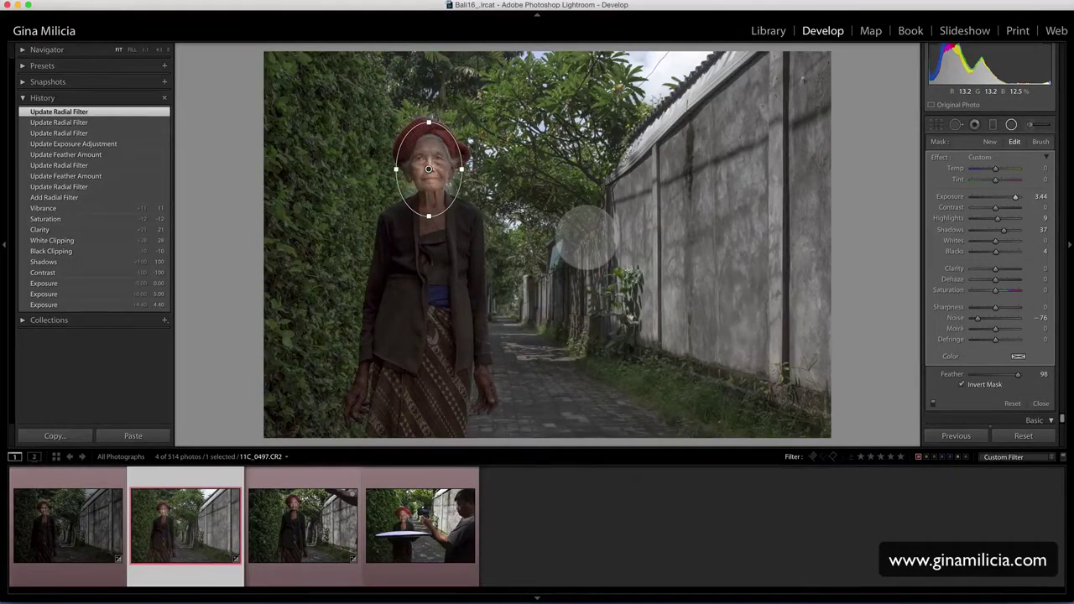
- Compare the brightened face with the before view and reduce the radial filter's Exposure to 2.01
key("backslash")
key("backslash")
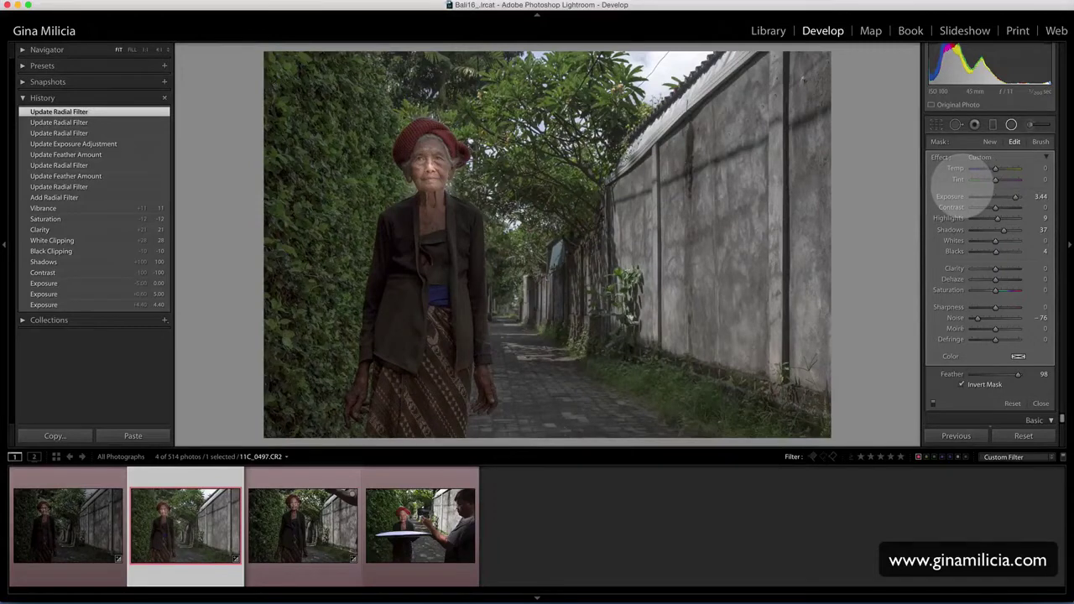
left_click_drag(1014, 197, 1012, 197)
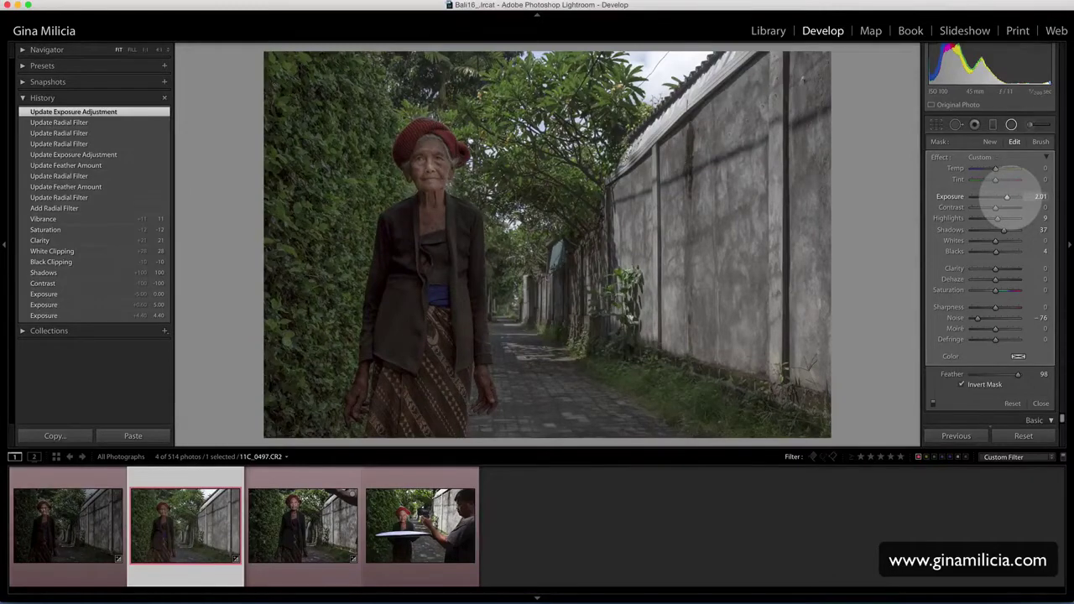
- Set the face radial filter's Shadows to 26, Noise to 6, Blacks to -16 and Clarity to 21
left_click_drag(1003, 229, 1001, 230)
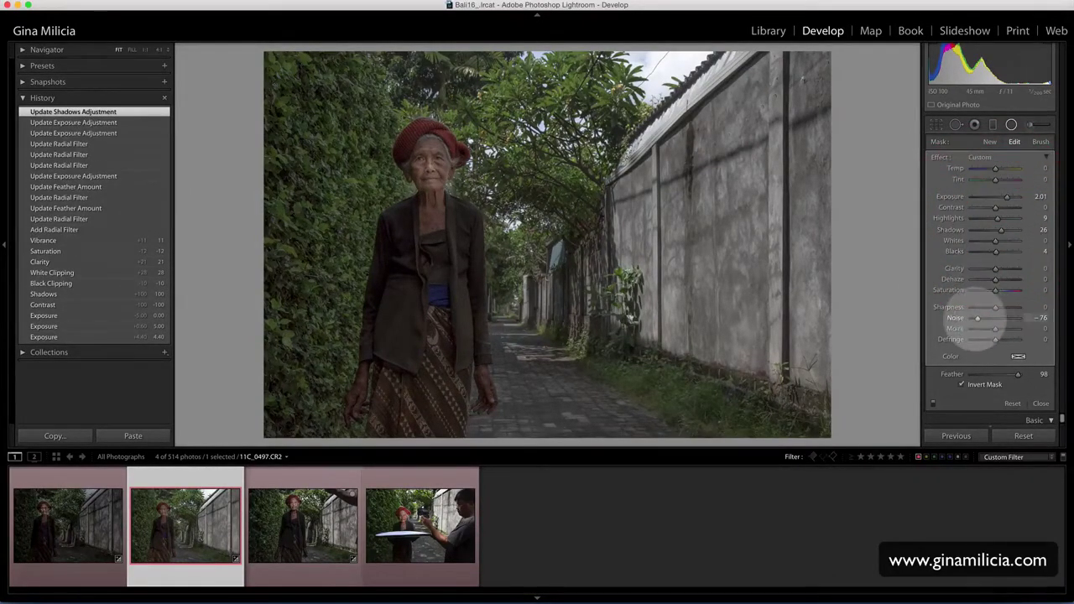
left_click_drag(982, 317, 995, 317)
left_click_drag(995, 251, 999, 268)
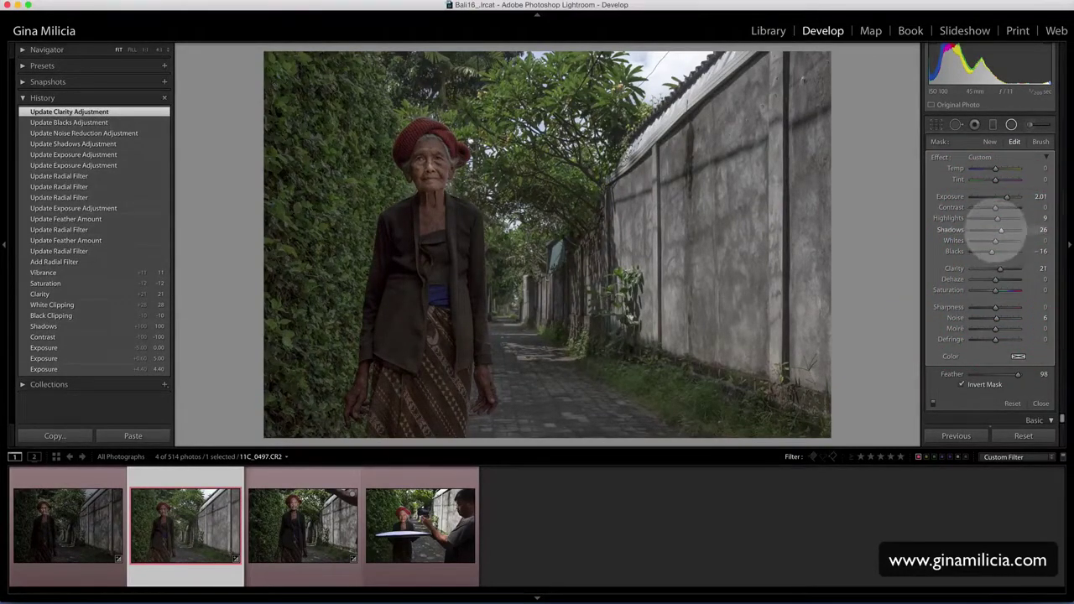
- Set the face filter's Contrast to 5 and Exposure to 2.38, and compare the portrait with the before view
left_click_drag(995, 208, 998, 208)
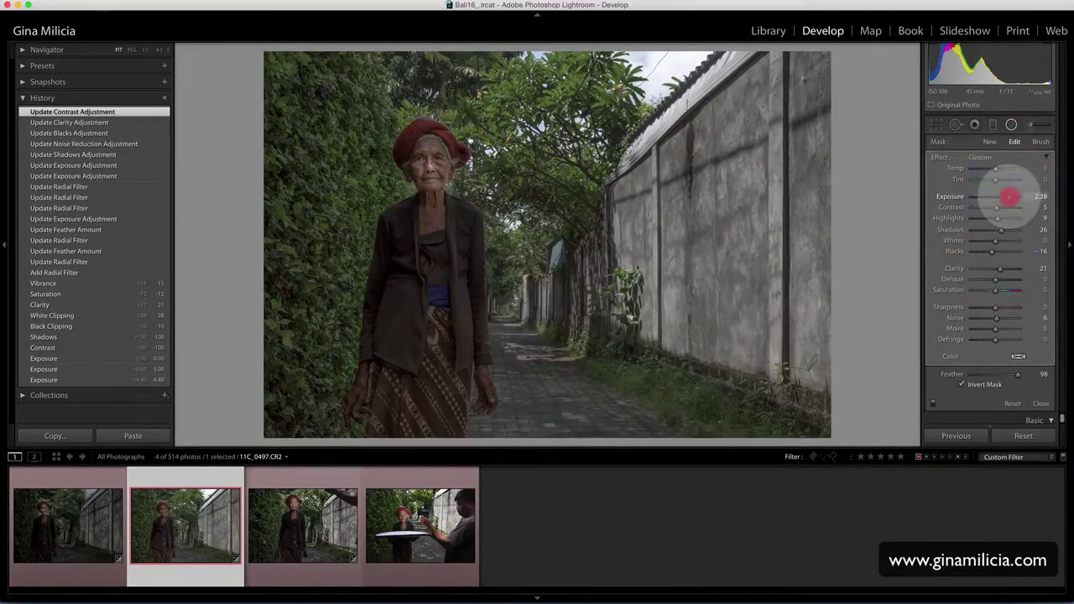
left_click_drag(1009, 195, 1009, 196)
key("backslash")
key("backslash")
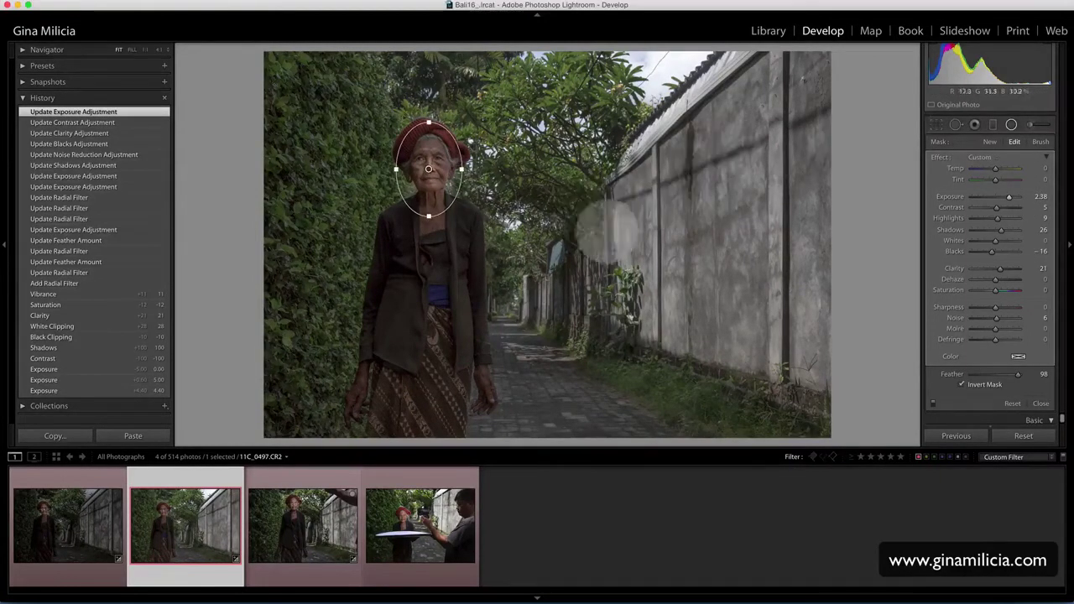
- Add a graduated filter from the photo's right edge across the wall with Exposure -0.80, Contrast 17 and Shadows 10
left_click(990, 141)
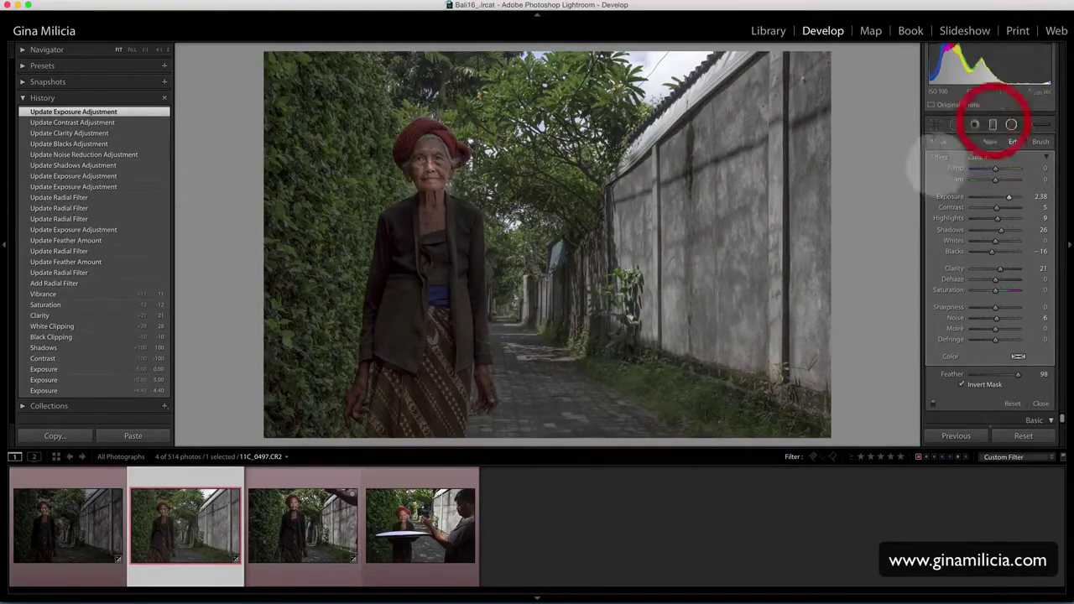
left_click_drag(829, 202, 540, 223)
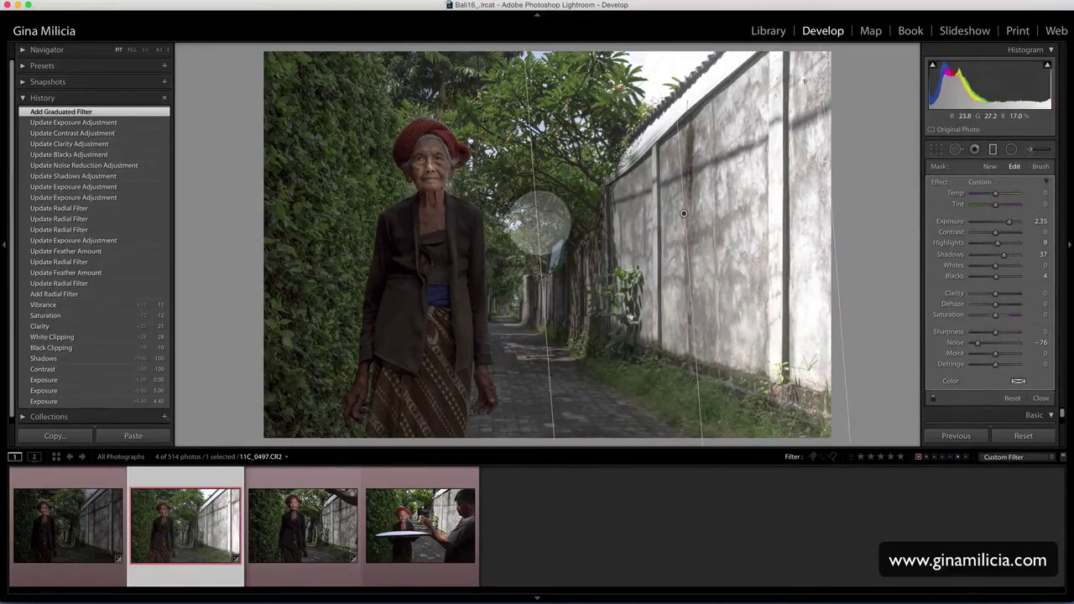
mouse_move(1008, 221)
left_mouse_down()
mouse_move(983, 221)
mouse_move(997, 255)
mouse_move(999, 231)
left_mouse_up()
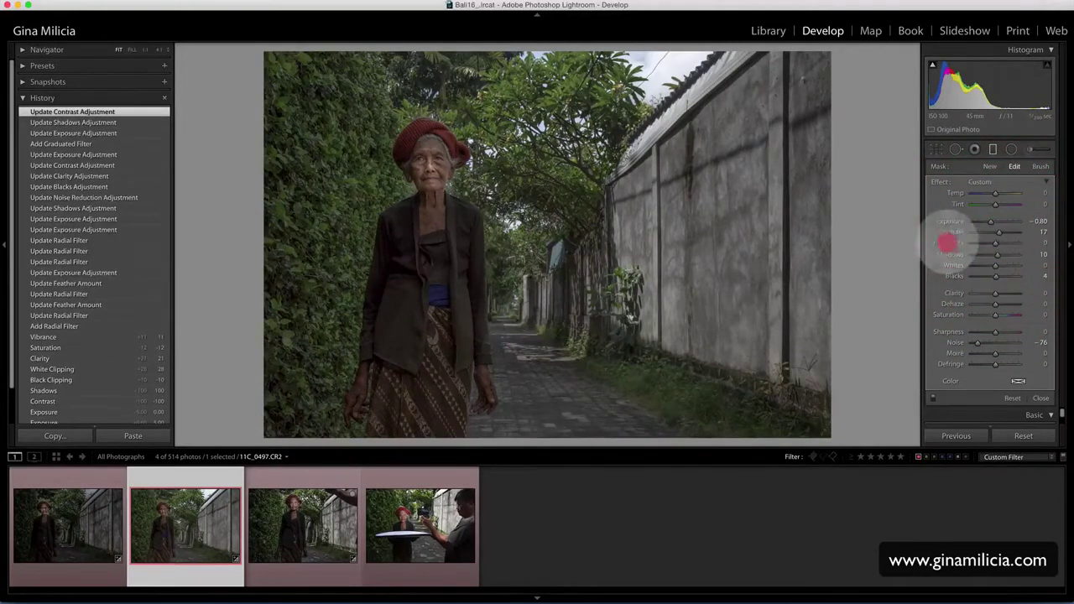
- Reset the graduated filter's Highlights and Noise to 0 and darken the wall with Exposure -1.03
double_click(950, 242)
double_click(954, 343)
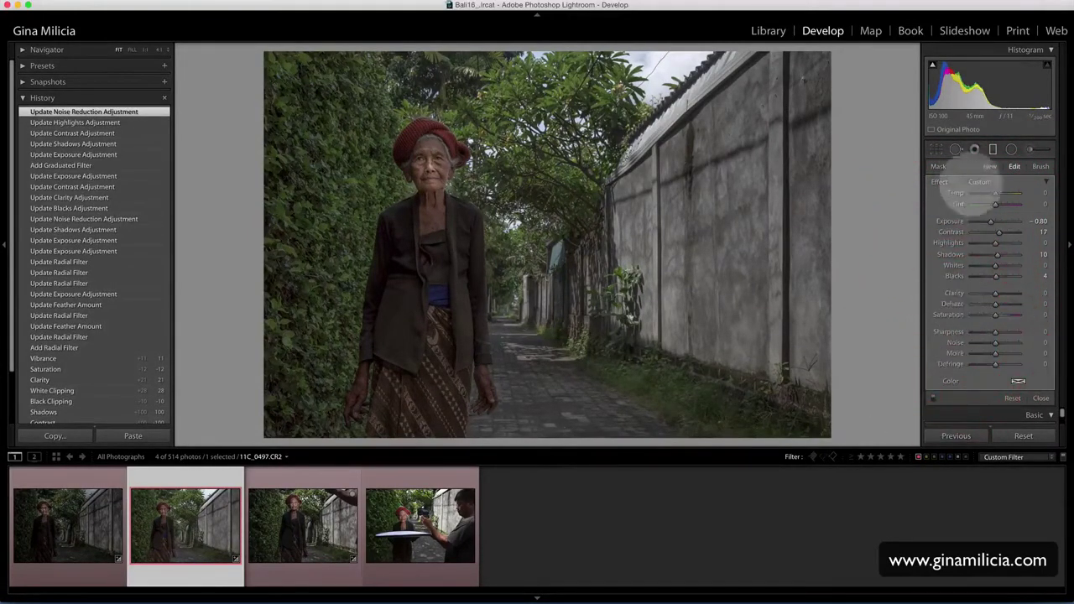
left_click_drag(991, 221, 990, 220)
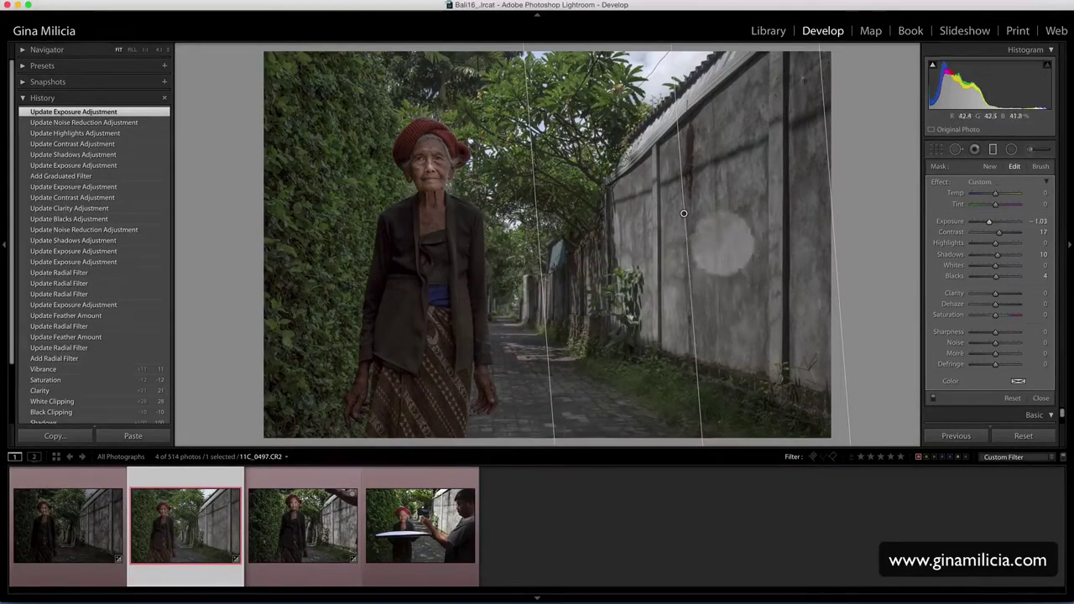
- Add a radial filter on the hedge left of the woman with Shadows and Noise at 0, Highlights 17 and Exposure 1.95
left_click(1012, 149)
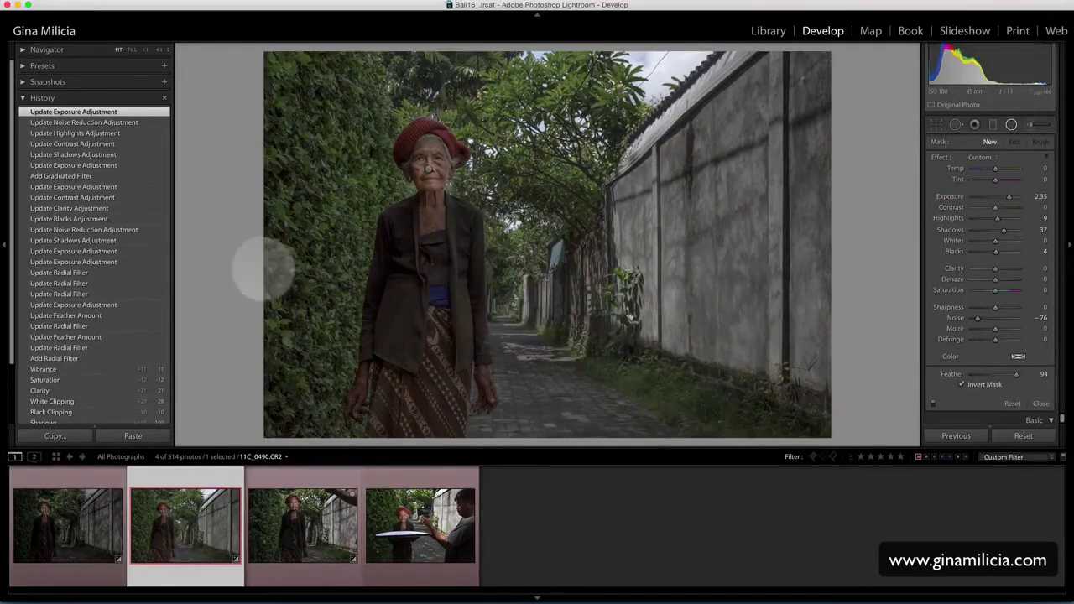
mouse_move(304, 289)
left_mouse_down()
mouse_move(258, 262)
mouse_move(311, 291)
left_mouse_up()
left_click(952, 232)
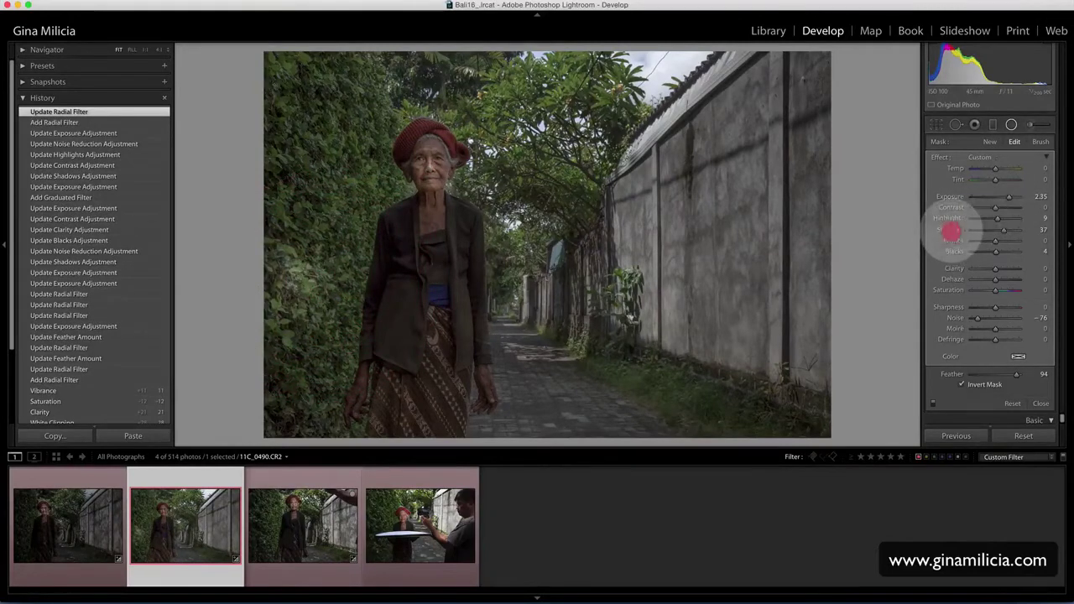
double_click(951, 230)
double_click(955, 317)
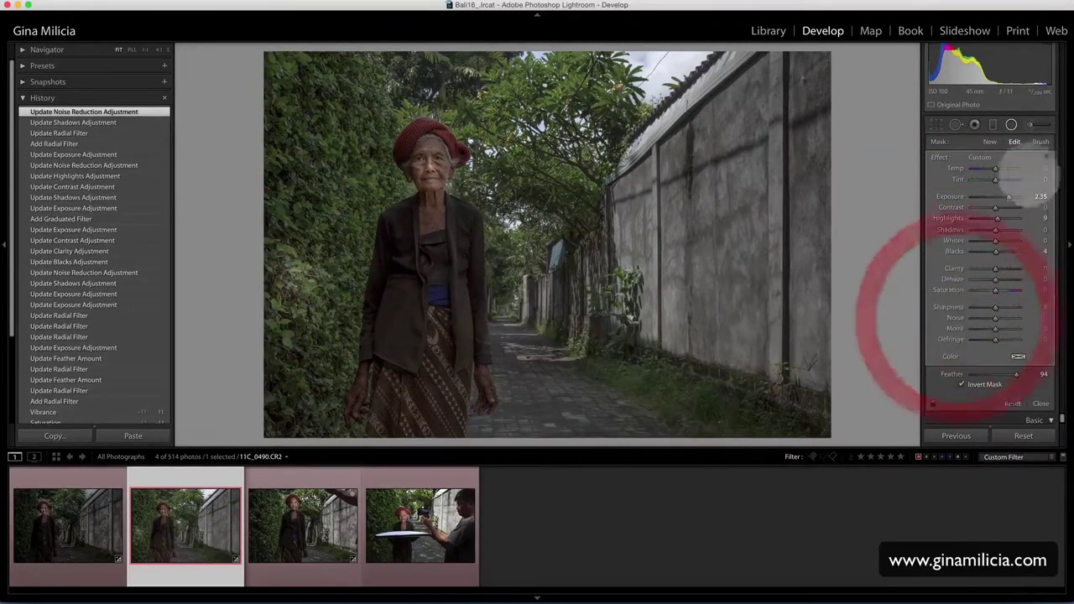
left_click_drag(1009, 197, 1007, 196)
left_click_drag(997, 219, 1008, 197)
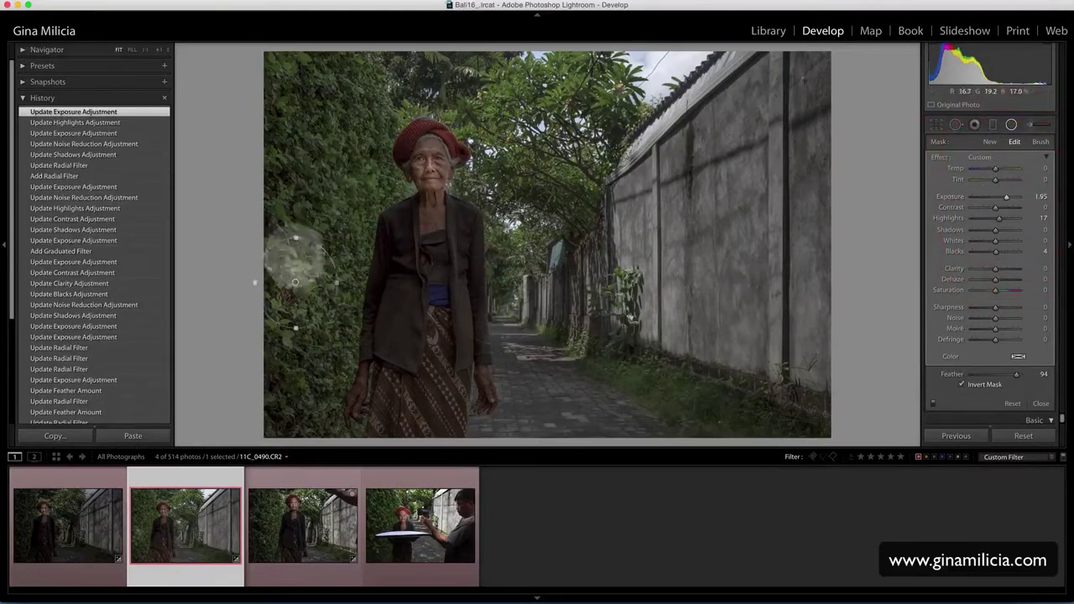
- Duplicate the hedge radial filter, move the copy onto the foliage right of the woman's head, and tilt its ellipse
right_click(296, 283)
left_click(330, 289)
left_click_drag(296, 283, 570, 194)
left_click_drag(571, 239, 582, 170)
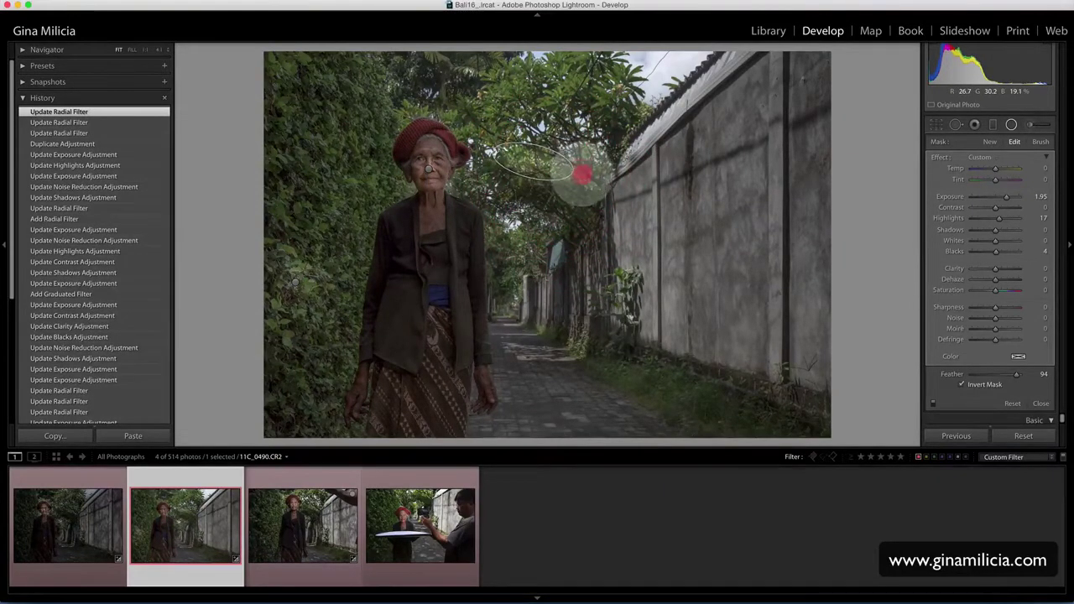
- Duplicate the foliage radial filter and place the copy on the grass near the photo's lower-right corner
right_click(532, 161)
left_click(541, 166)
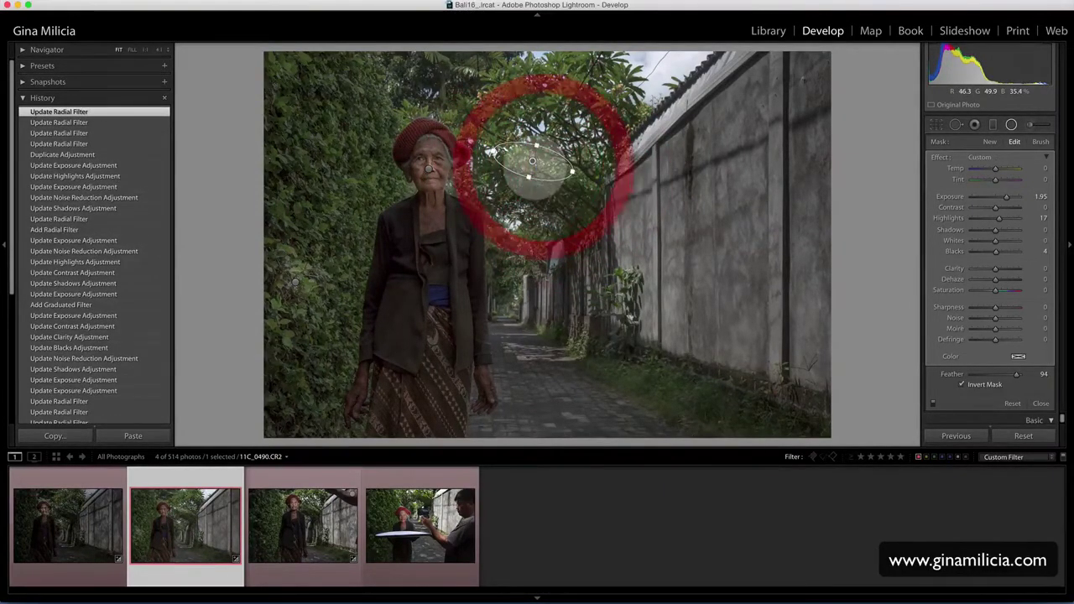
left_click_drag(533, 166, 736, 415)
- Place further duplicates of the radial filter on the photo's upper-left hedge and on the grass farther along the wall
right_click(736, 415)
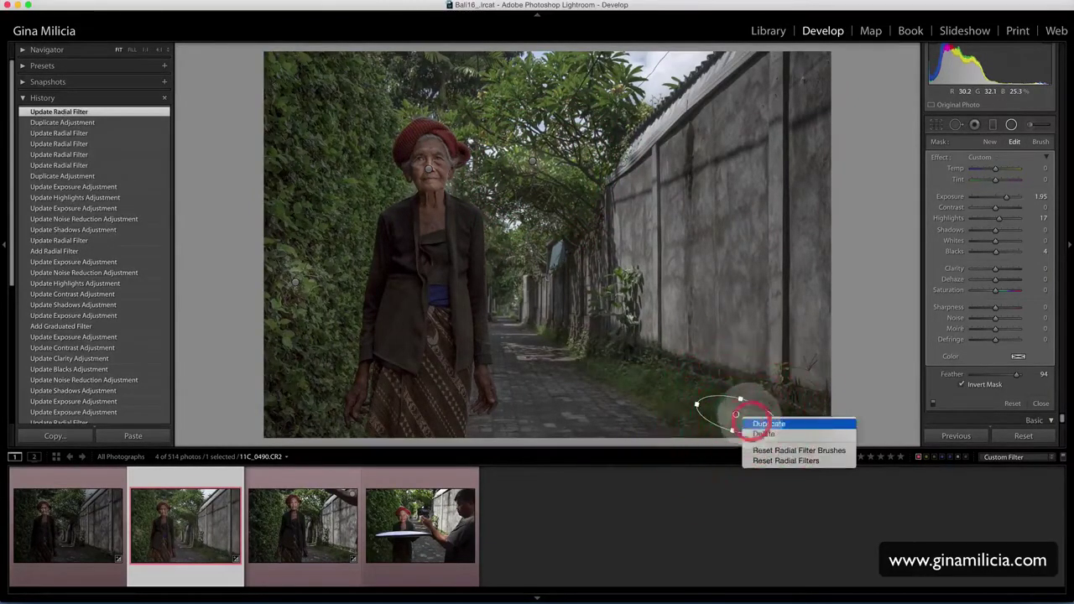
left_click(762, 424)
left_click_drag(736, 414, 653, 374)
right_click(296, 71)
left_click(336, 77)
- Duplicate the radial filter on the grass farther along the wall in place and toggle the filter overlay
right_click(653, 376)
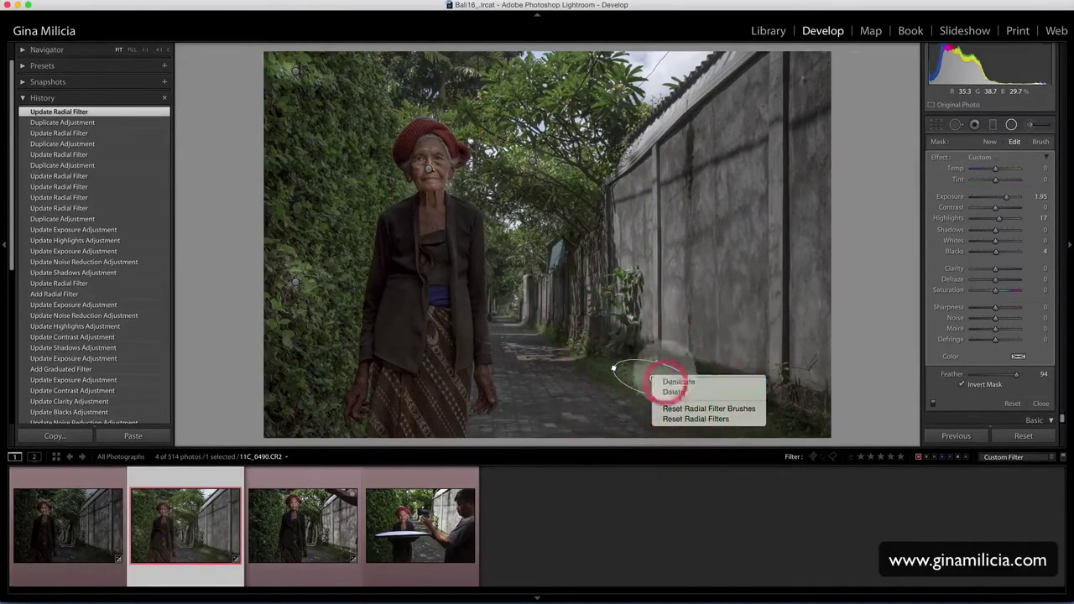
left_click(672, 382)
key("h")
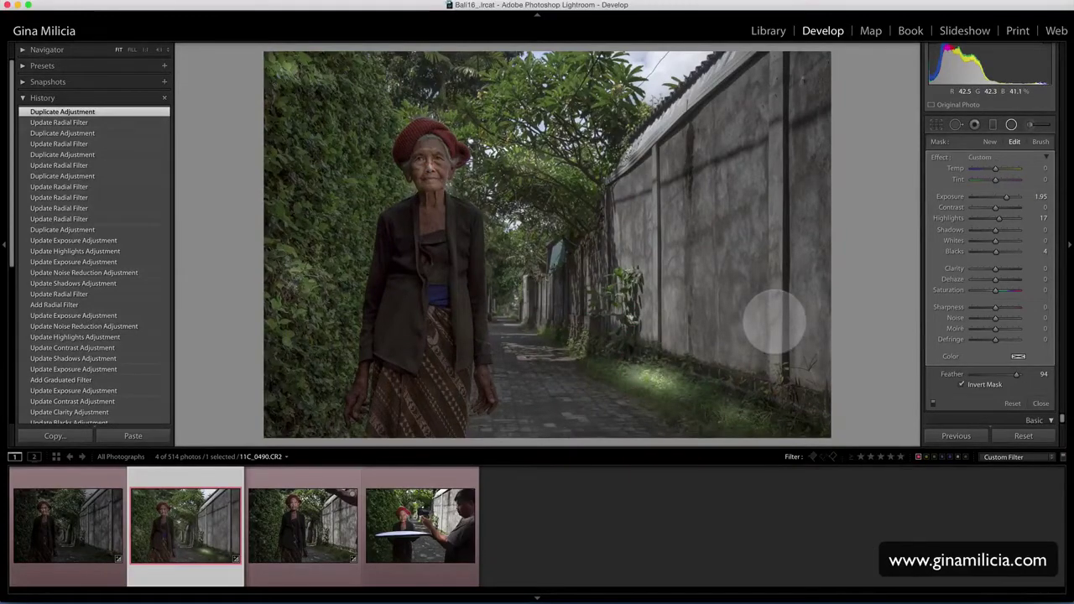
- Compare the photo with the before view and reduce the stacked grass filter's Exposure to 0.64
key("backslash")
key("backslash")
key("backslash")
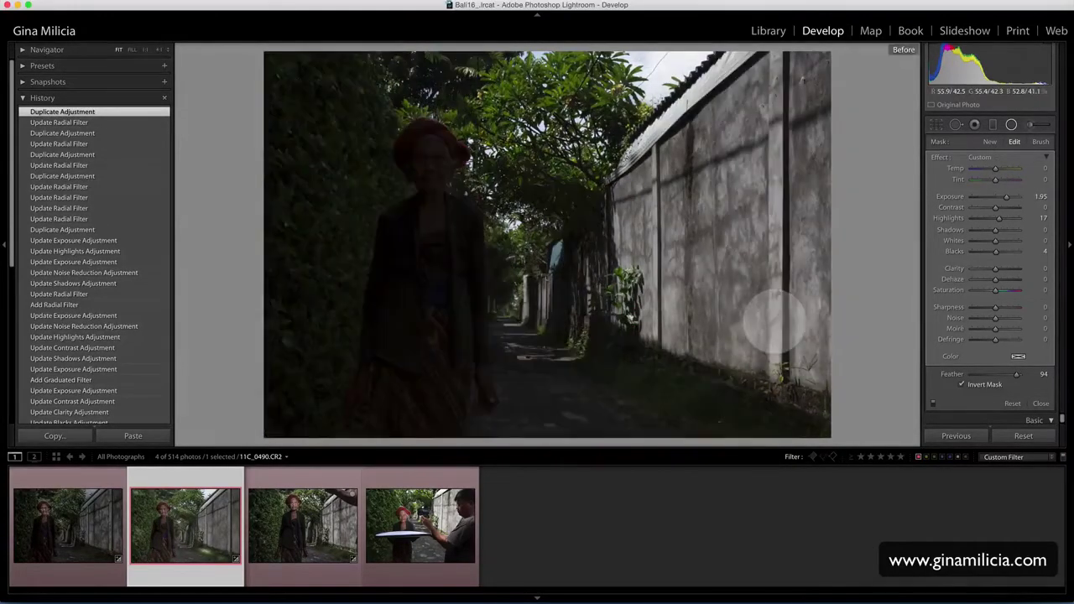
key("backslash")
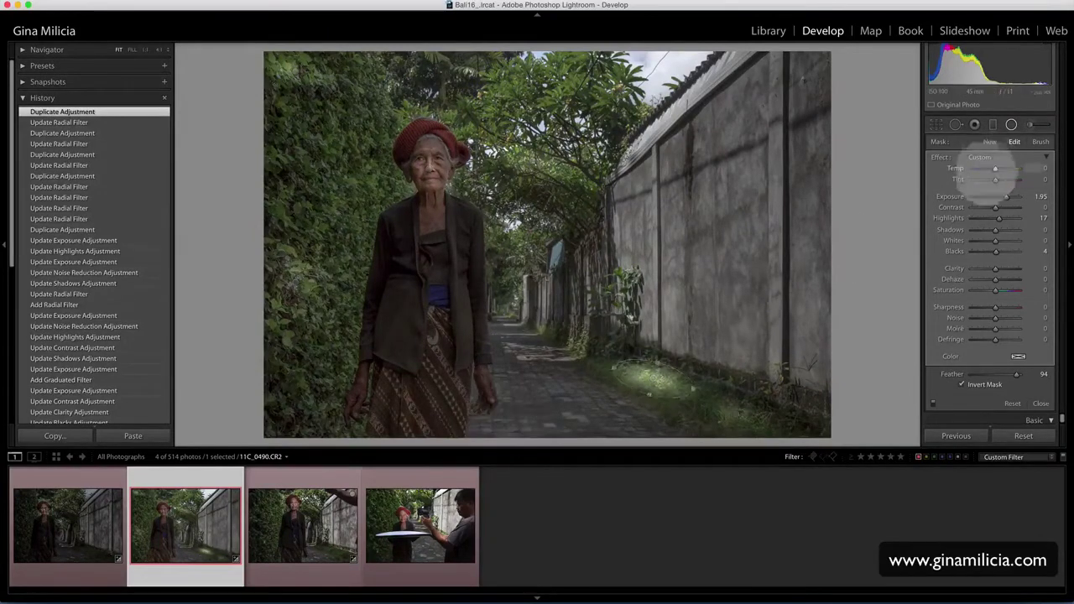
left_click_drag(1007, 199, 1005, 198)
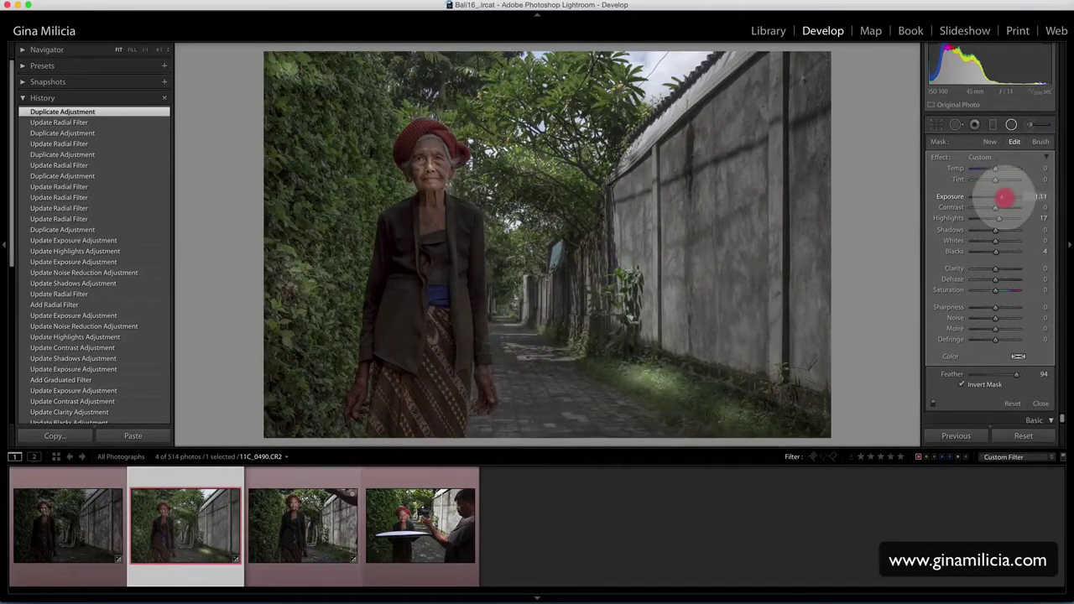
left_click_drag(1006, 198, 1001, 197)
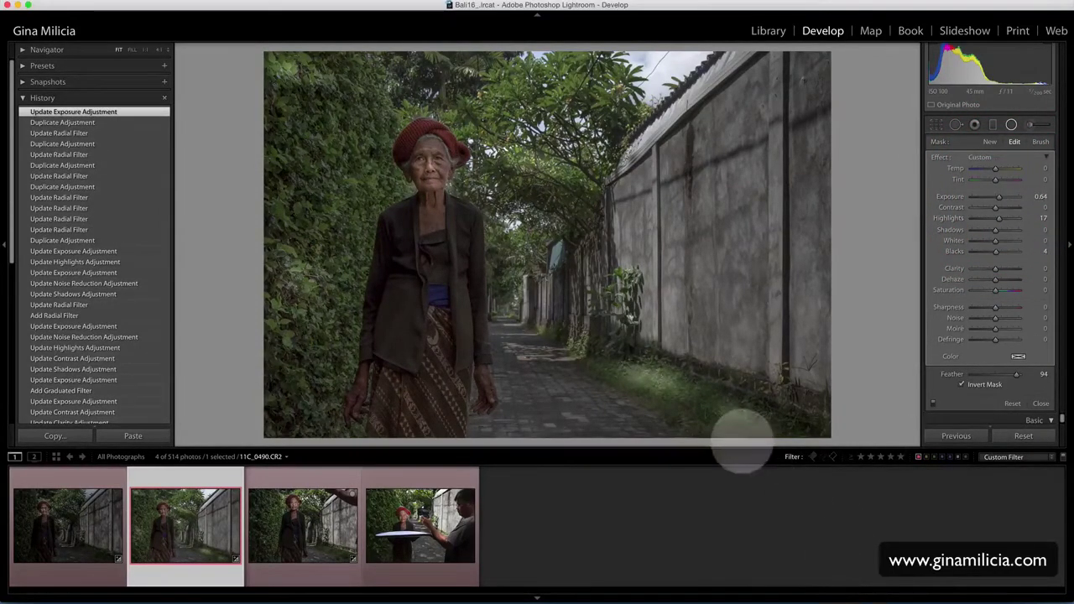
- Adjust the Exposure of the radial filter on the lower-right grass and switch to the Adjustment Brush
right_click(736, 415)
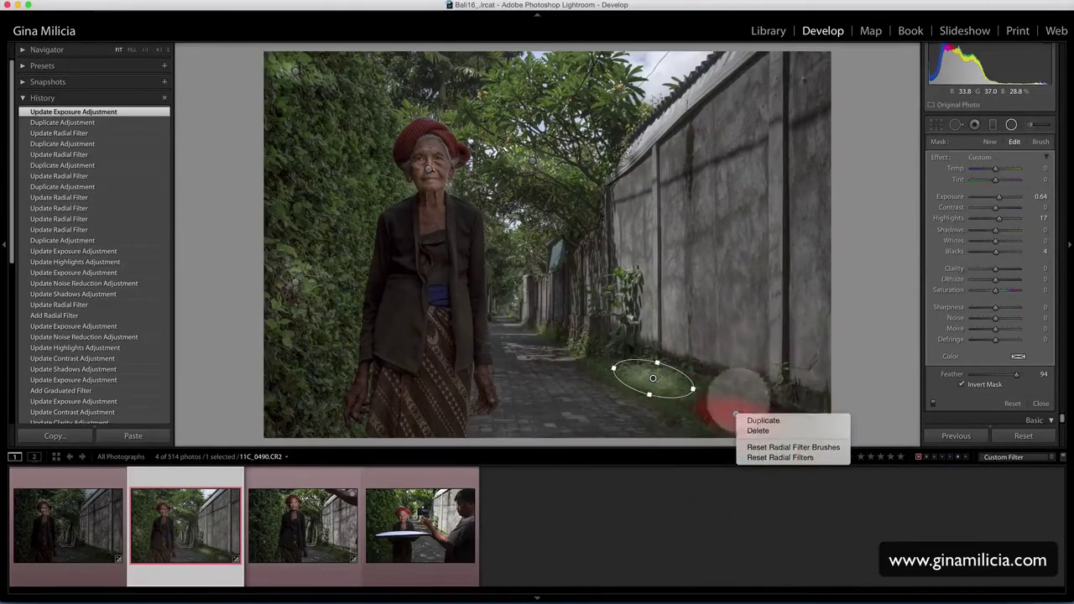
left_click(735, 411)
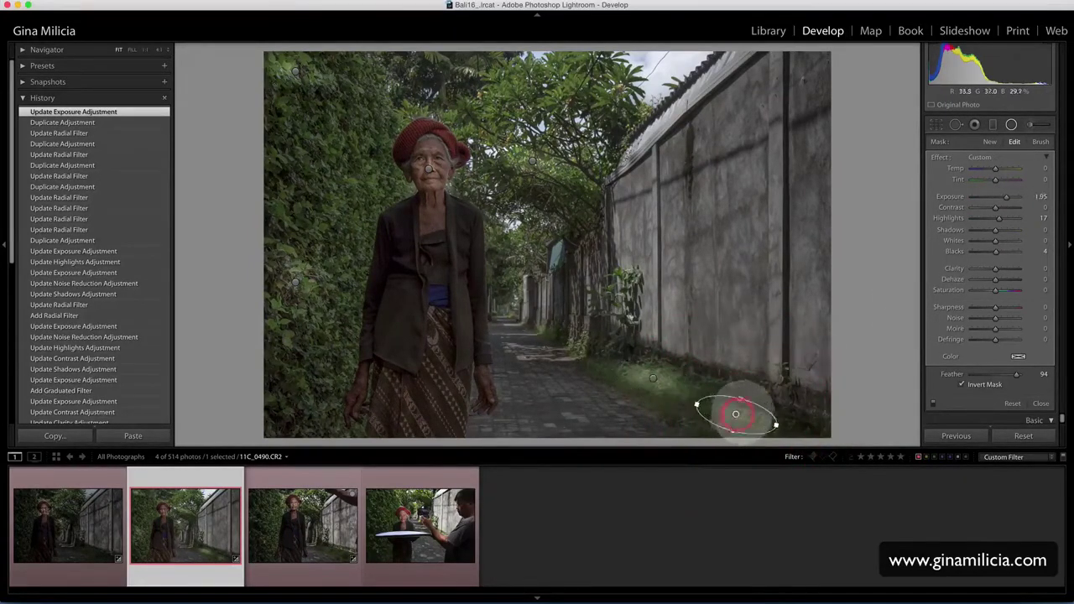
left_click_drag(1002, 196, 1004, 196)
key("k")
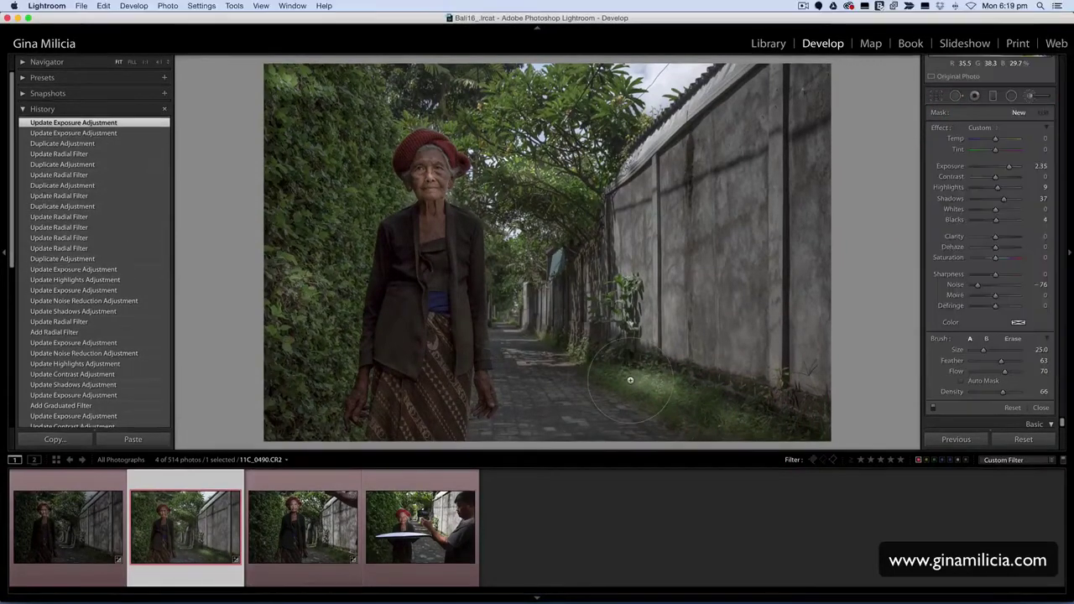